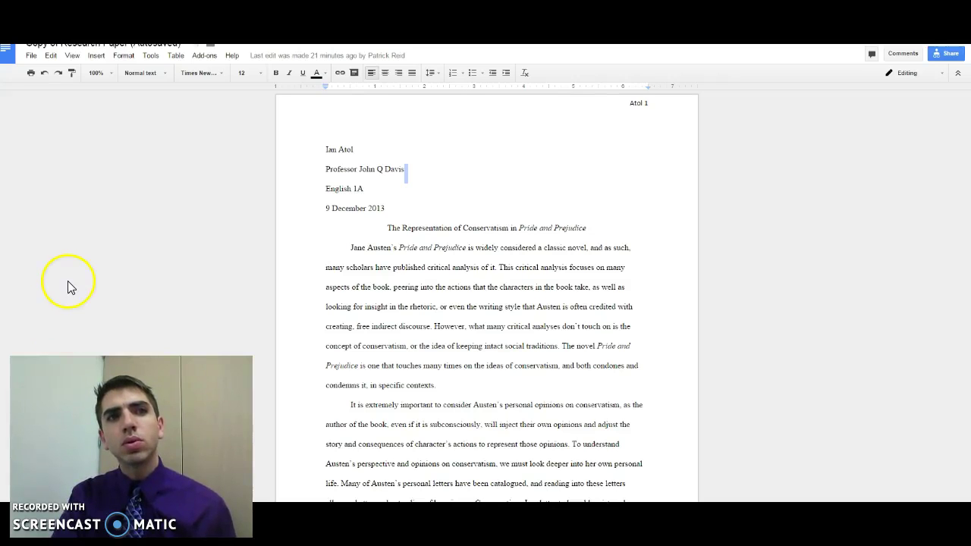
Step: Open the Research side panel from Tools and show its search types, such as Scholar, Quotes and Dictionary
left_click(155, 59)
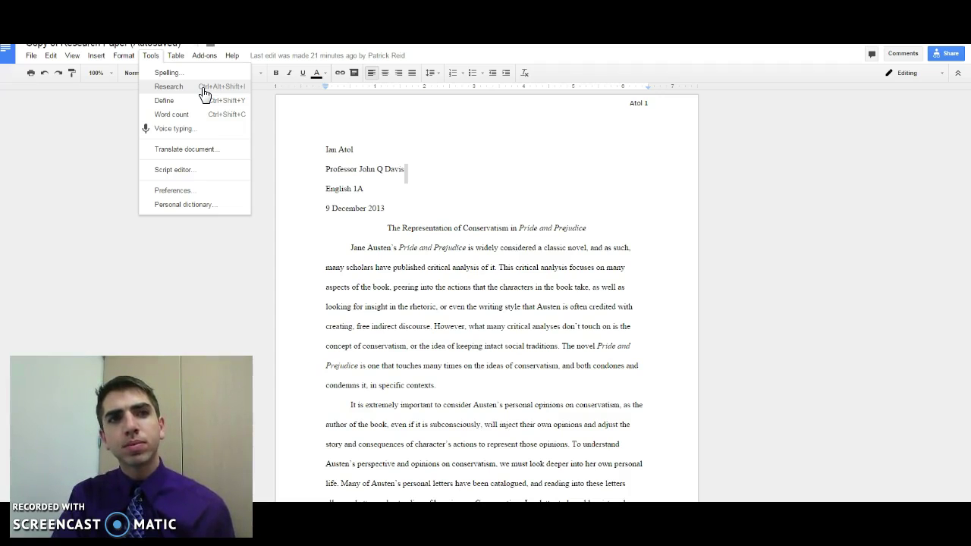
left_click(168, 87)
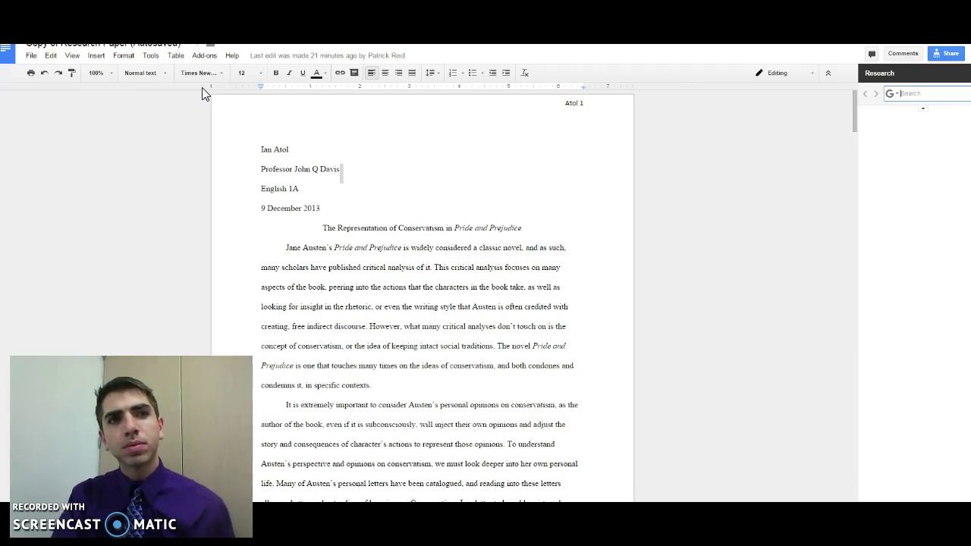
left_click(151, 56)
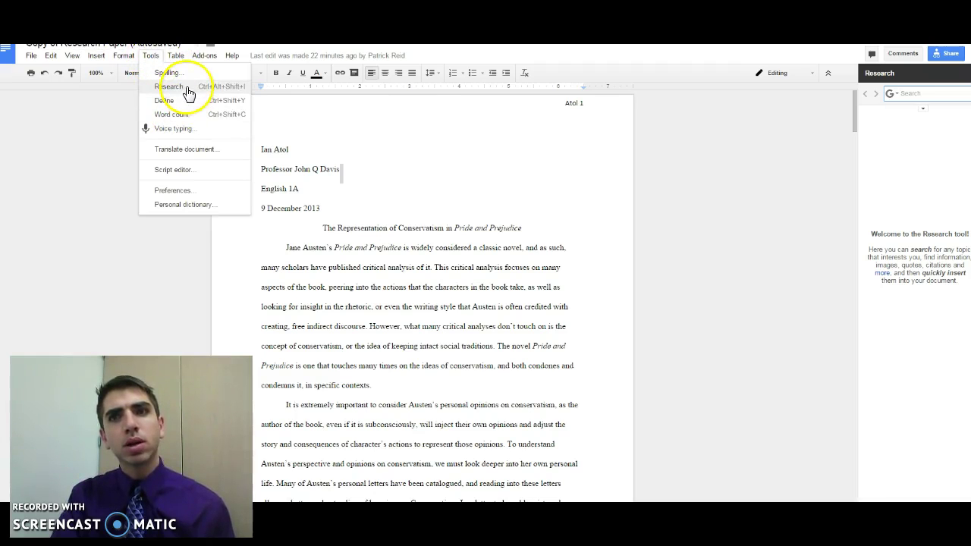
left_click(894, 96)
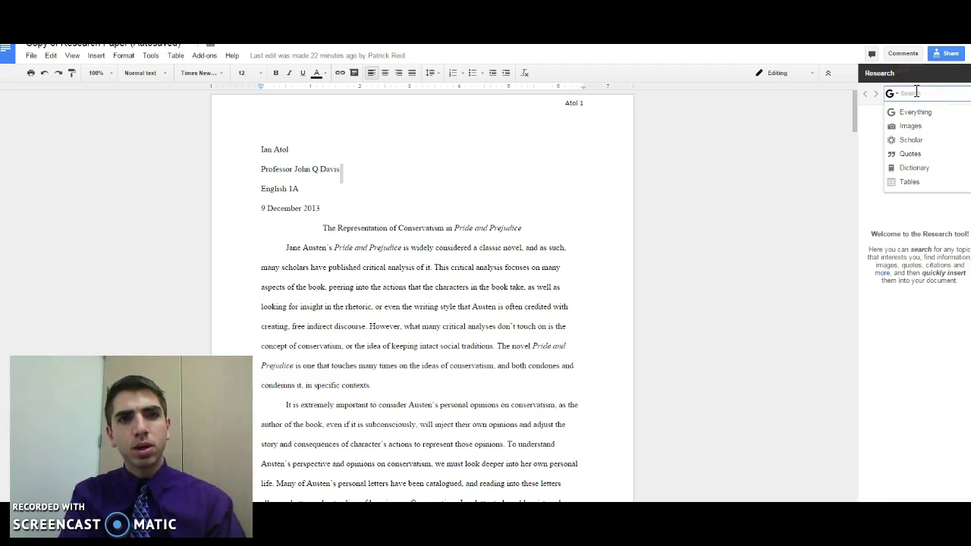
Step: Search the Research panel for 'Jane Austen' to bring up her portraits and web results
type("Jane Austen")
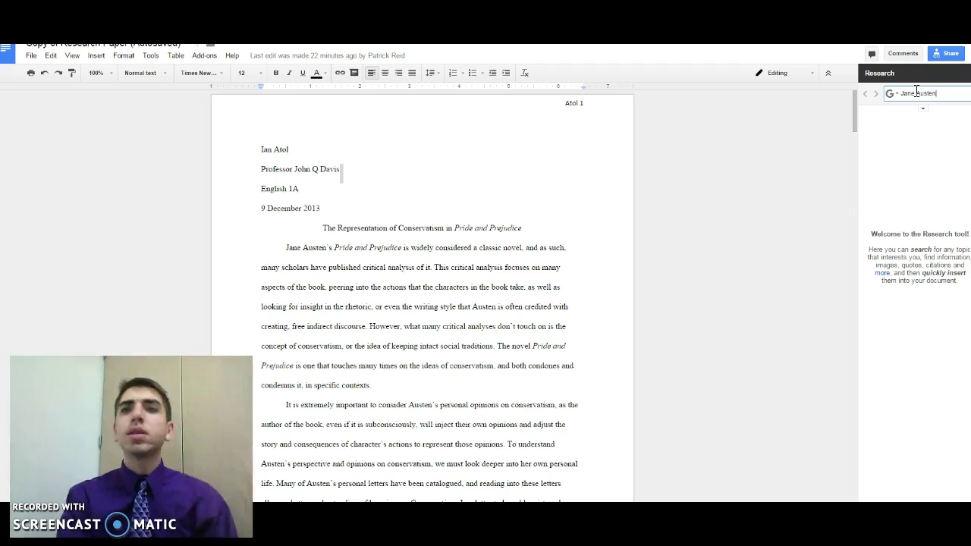
key("Return")
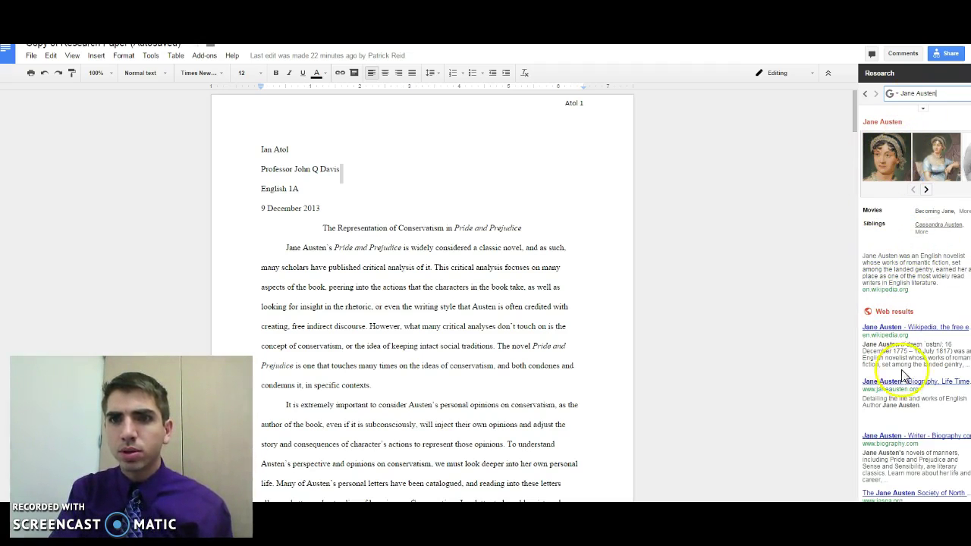
mouse_move(954, 308)
scroll(914, 316, "down", 3)
scroll(915, 317, "up", 3)
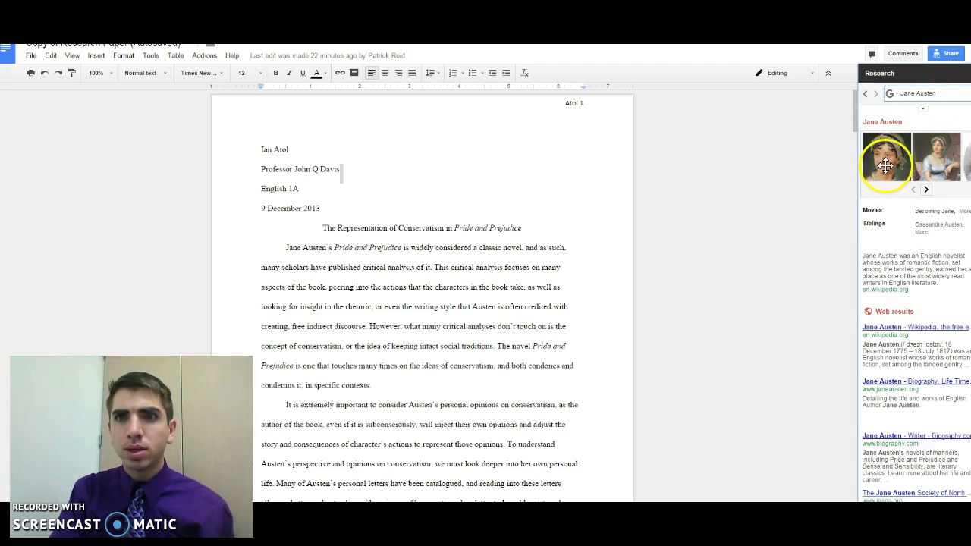
Step: Insert the first Jane Austen portrait into the paper and move it onto its own line under the date
mouse_move(890, 160)
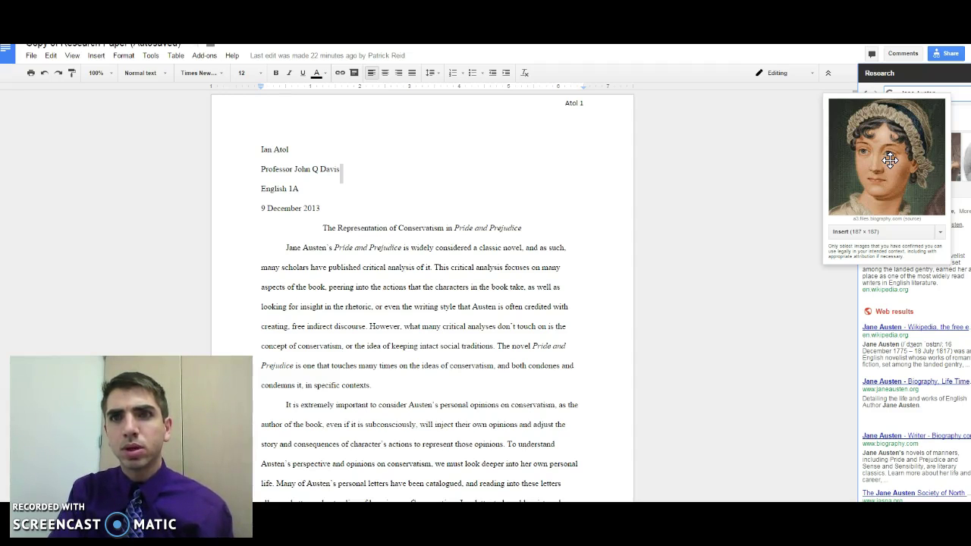
left_click_drag(890, 160, 503, 220)
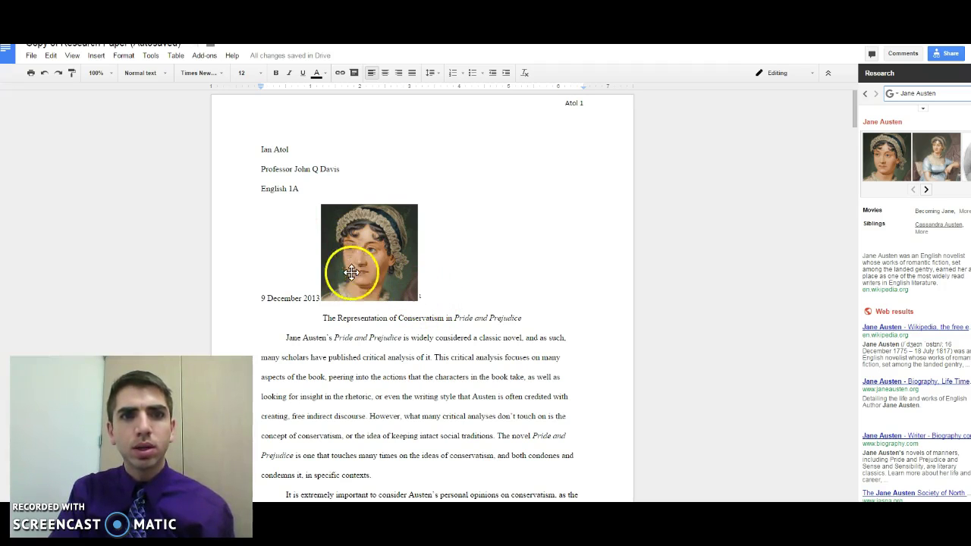
left_click(322, 294)
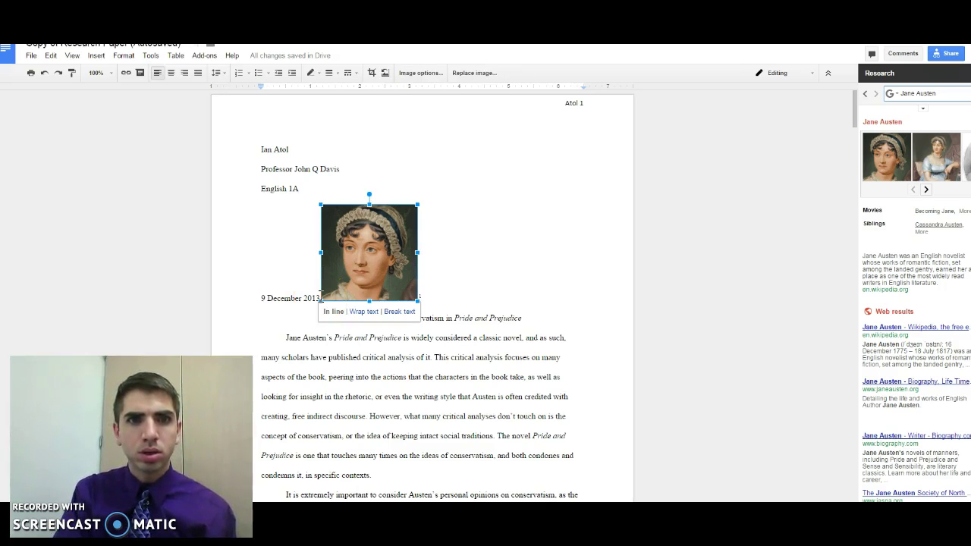
left_click(319, 295)
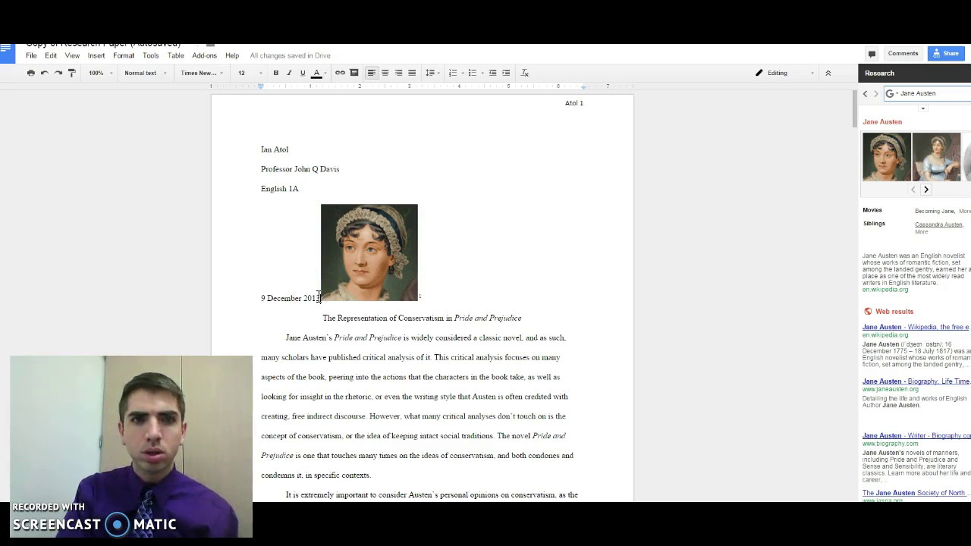
left_click_drag(317, 295, 328, 272)
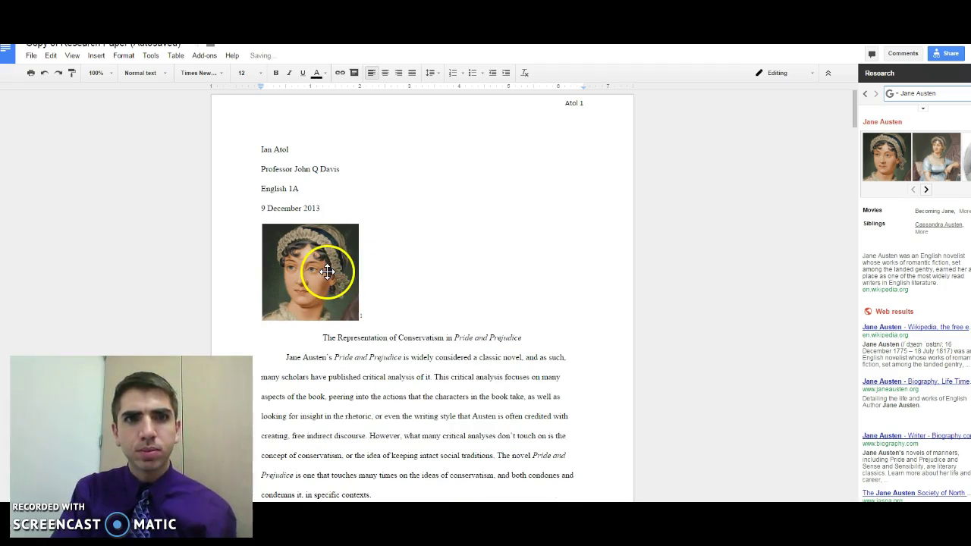
scroll(353, 288, "down", 5)
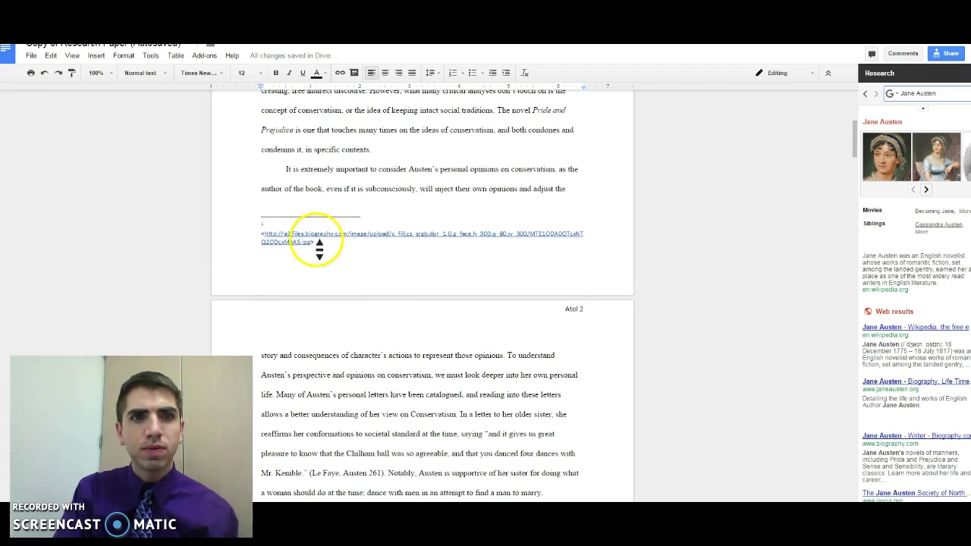
scroll(402, 234, "up", 5)
Step: Switch the Research search type to Scholar to list editions like Pride and Prejudice and Persuasion
right_click(399, 228)
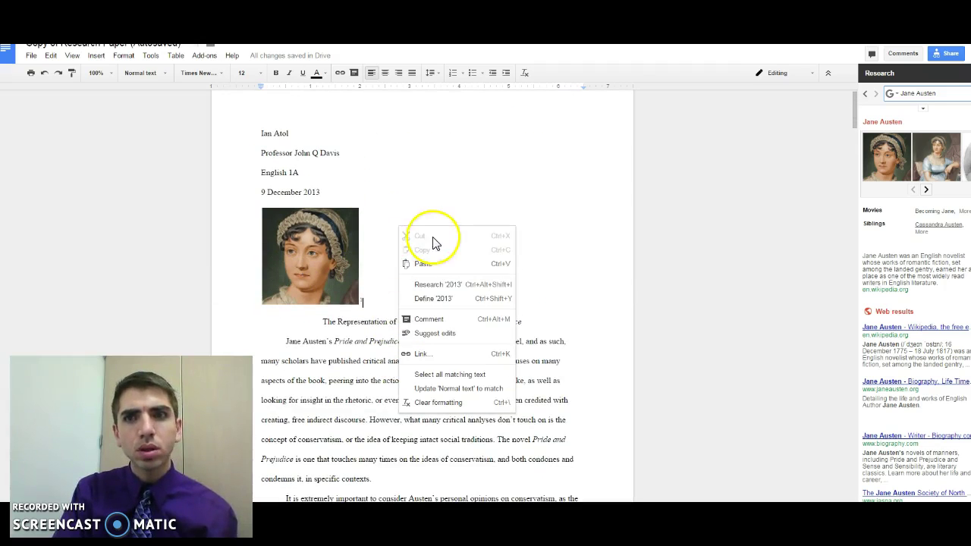
left_click(891, 94)
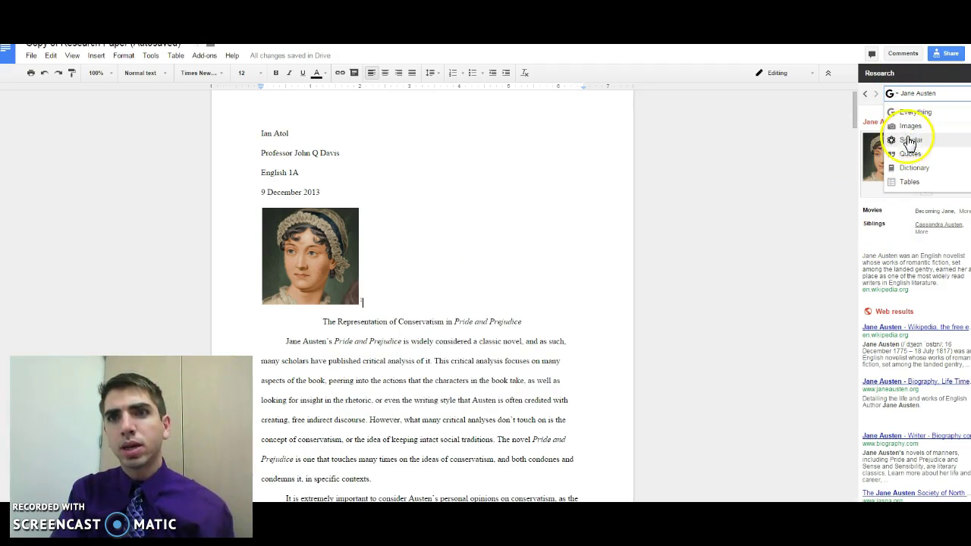
left_click(909, 143)
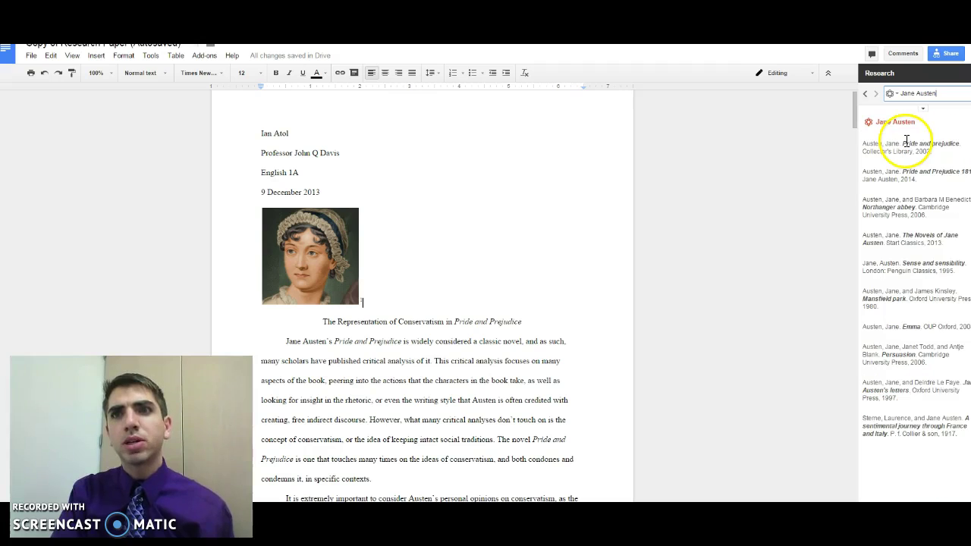
mouse_move(929, 159)
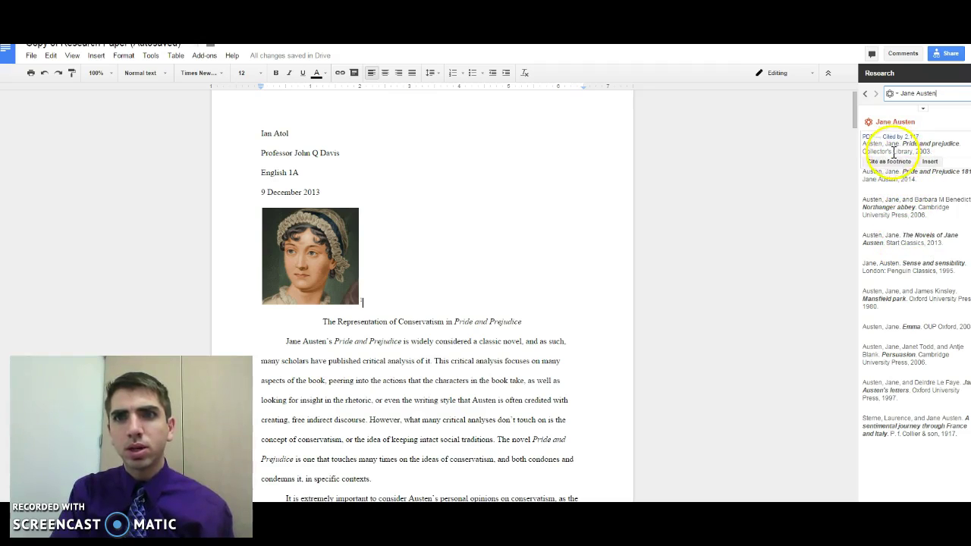
mouse_move(910, 178)
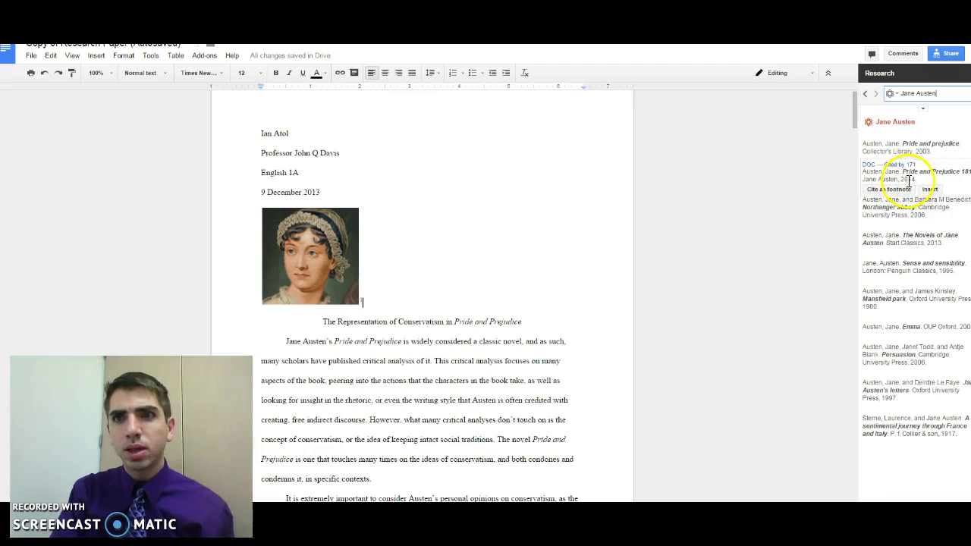
mouse_move(908, 273)
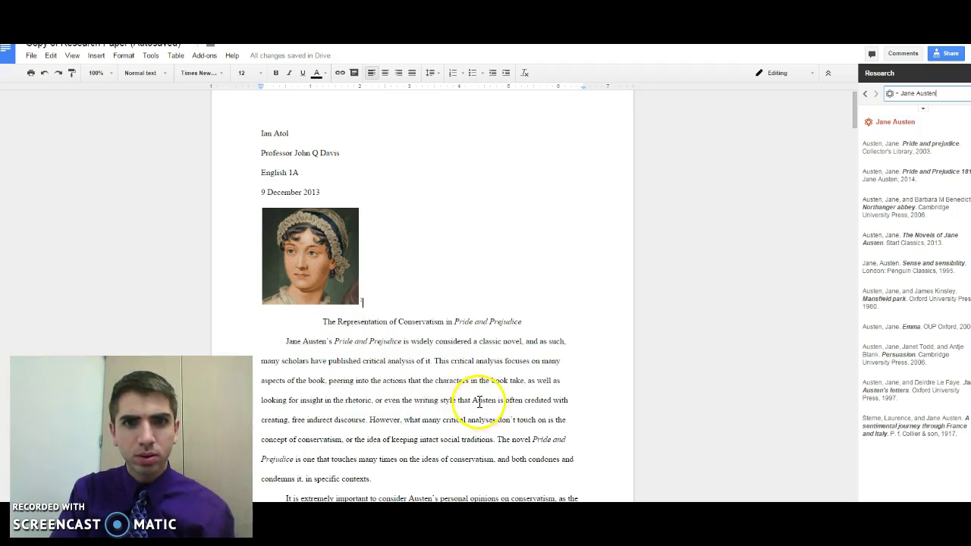
Step: Select the free indirect discourse passage and cite Persuasion (Cambridge University Press, 2006) as a footnote
left_click_drag(472, 400, 356, 426)
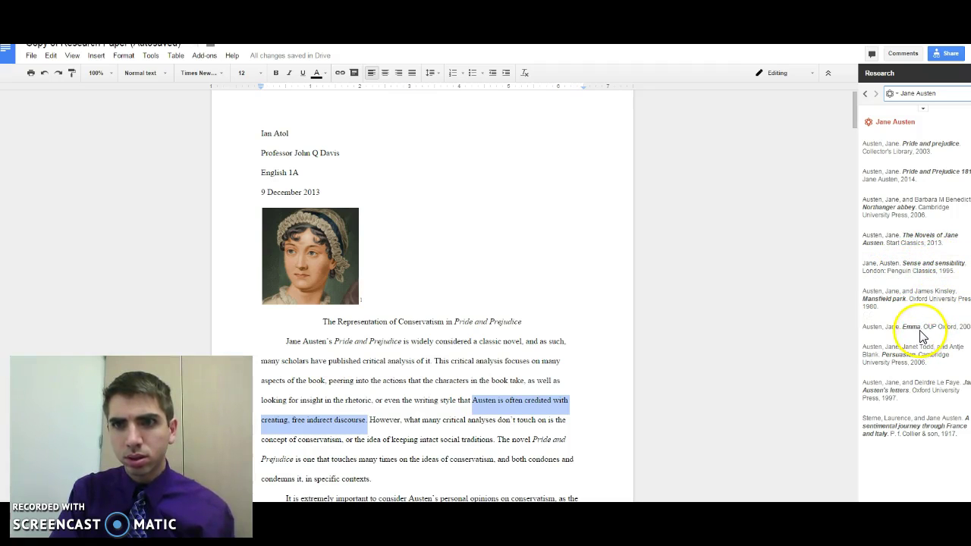
mouse_move(909, 355)
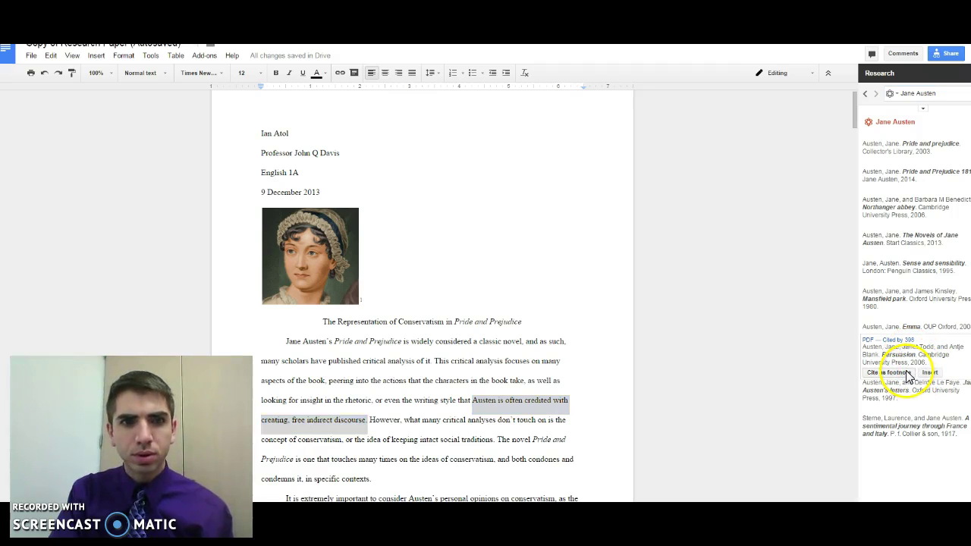
left_click(907, 372)
scroll(470, 374, "down", 7)
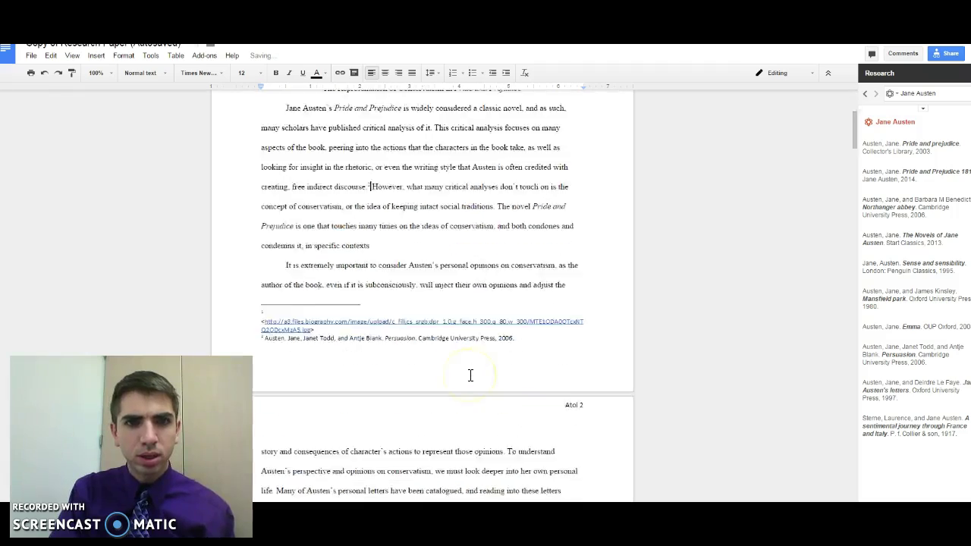
scroll(470, 374, "up", 2)
scroll(470, 374, "up", 3)
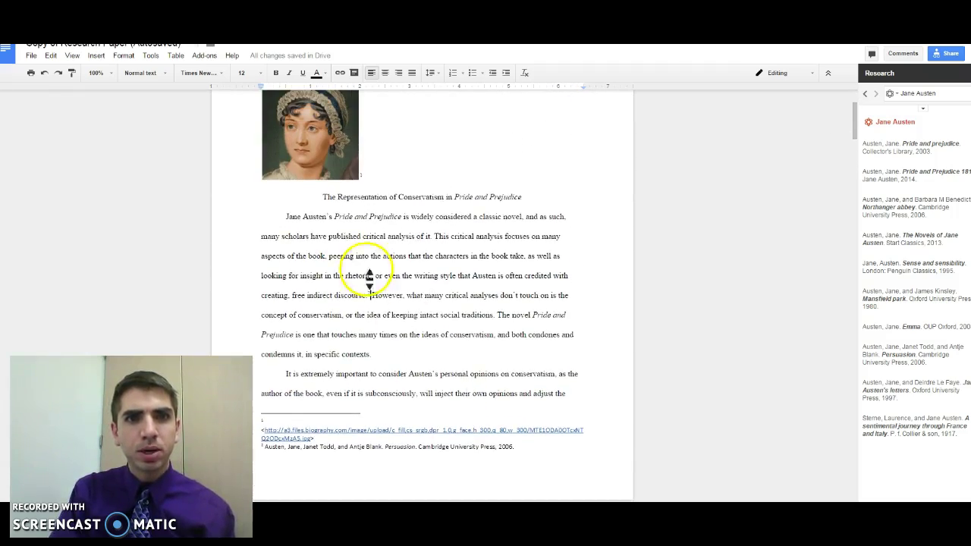
left_click(325, 153)
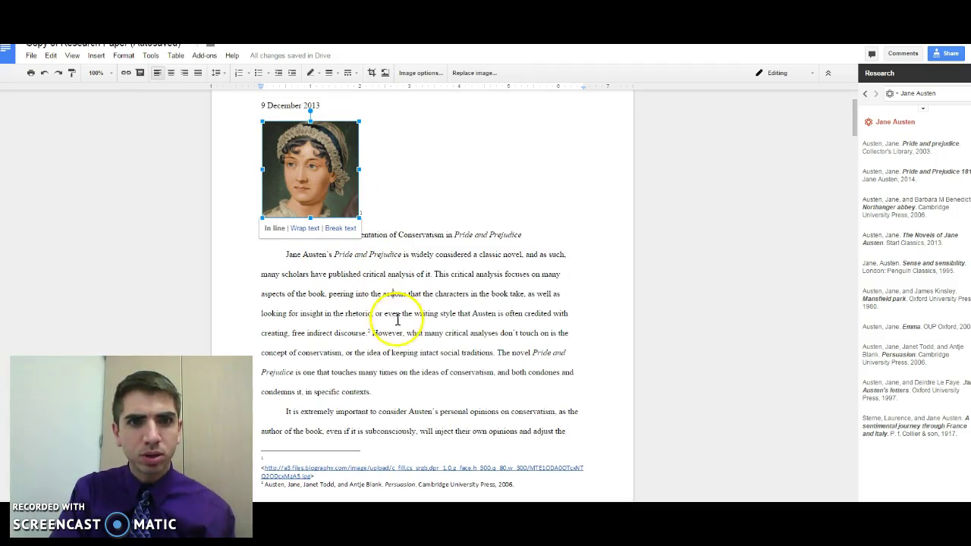
left_click_drag(391, 398, 390, 401)
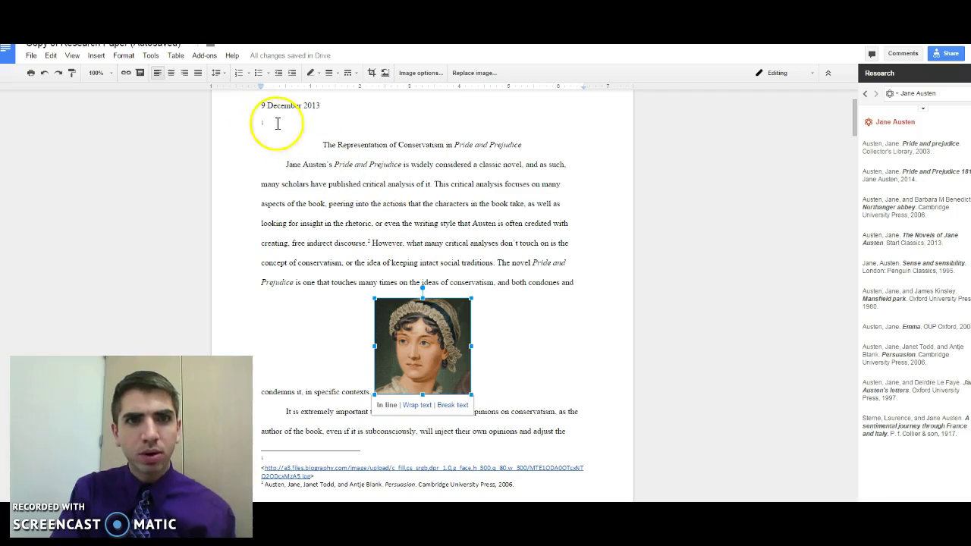
scroll(288, 213, "down", 2)
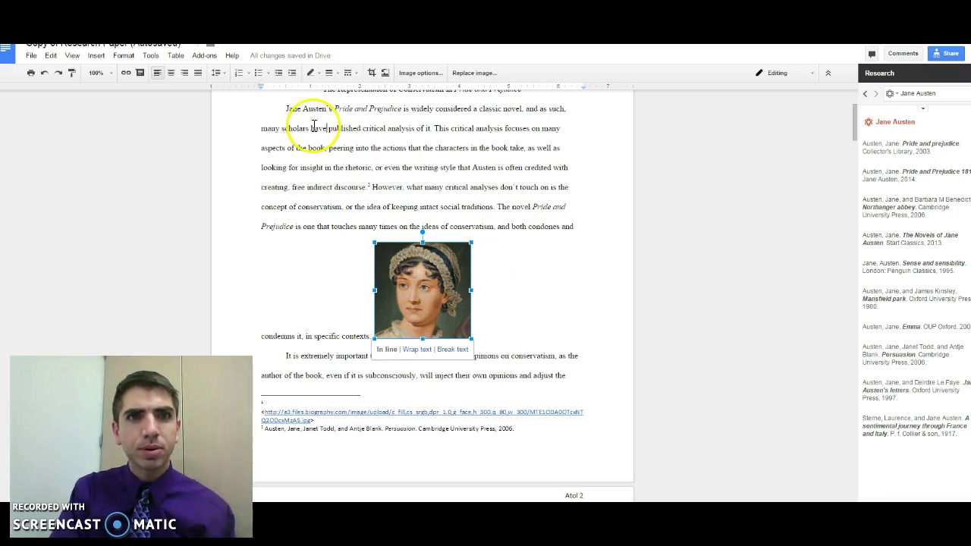
scroll(288, 98, "up", 2)
left_click(273, 150)
left_click_drag(273, 150, 272, 149)
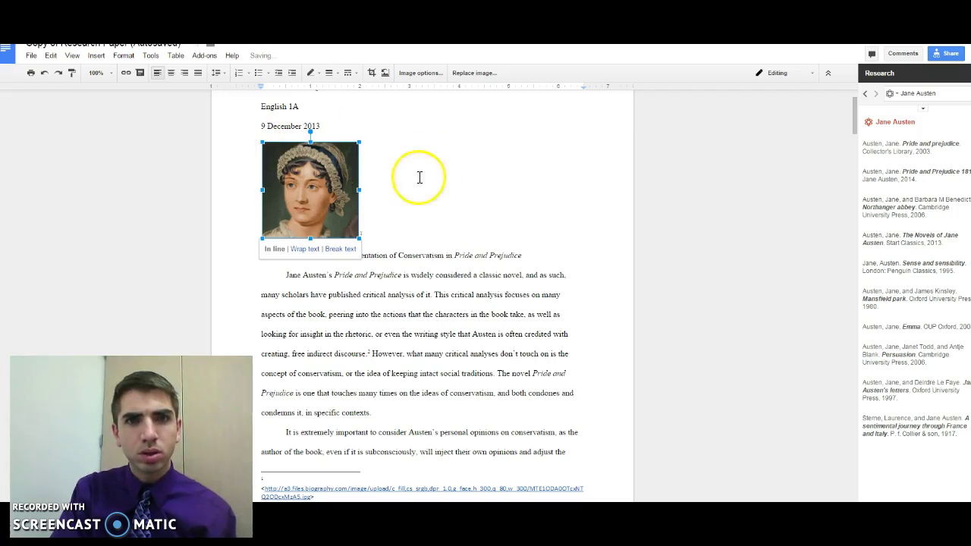
left_click(502, 187)
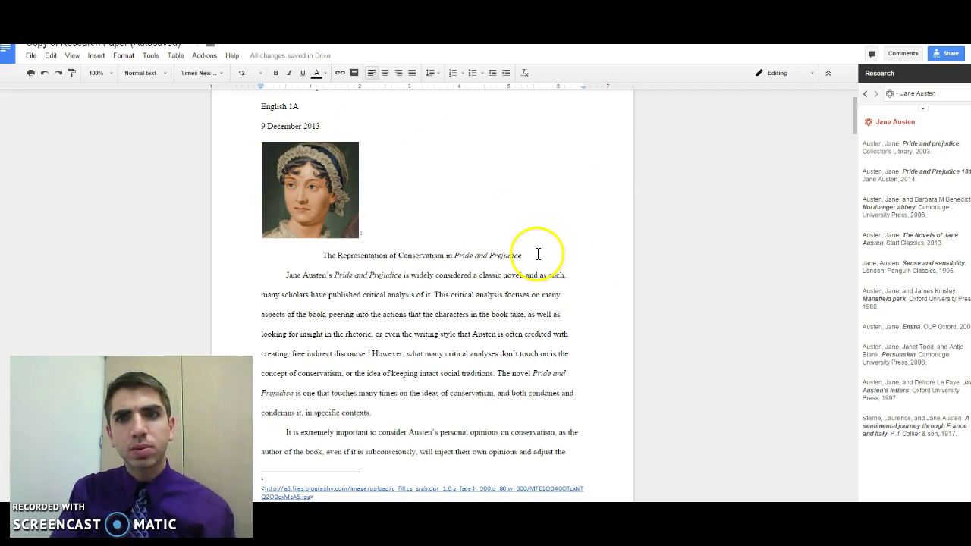
Step: Scroll to the Works Cited page, select the heading and all its entries, and delete them
scroll(376, 434, "down", 1)
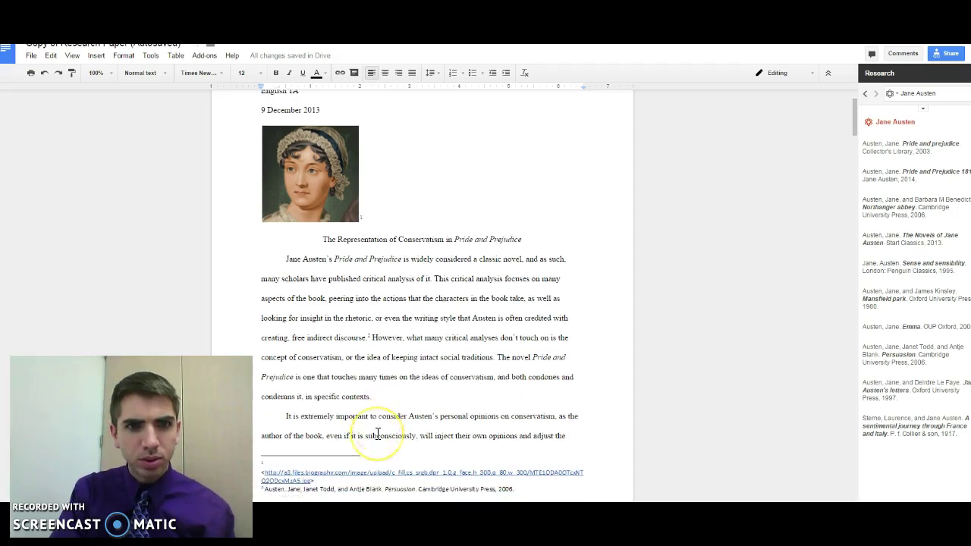
scroll(377, 434, "down", 1)
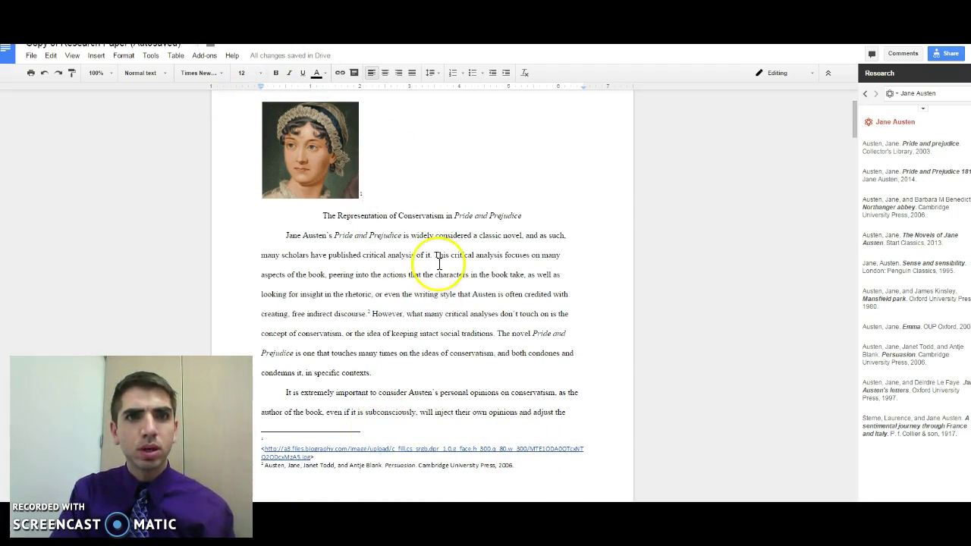
scroll(446, 270, "down", 20)
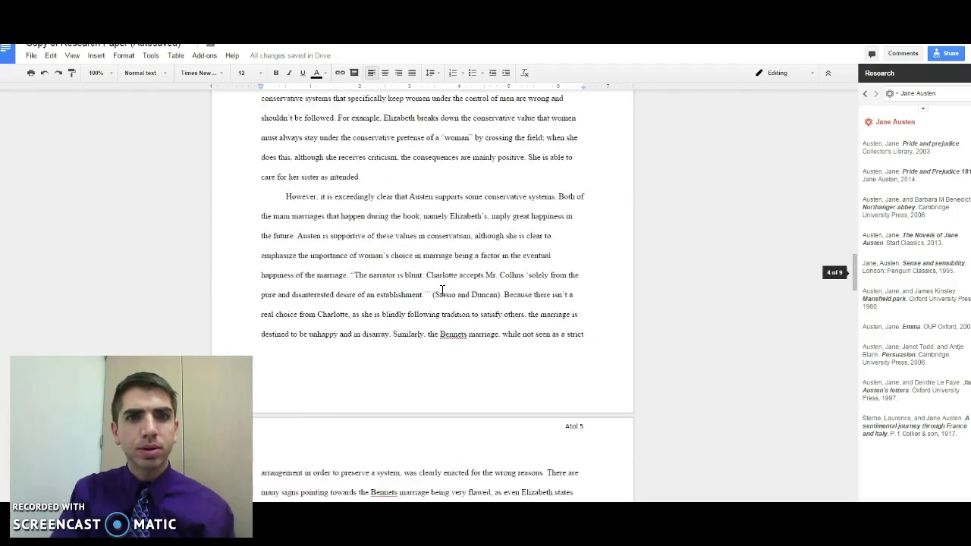
scroll(443, 291, "down", 20)
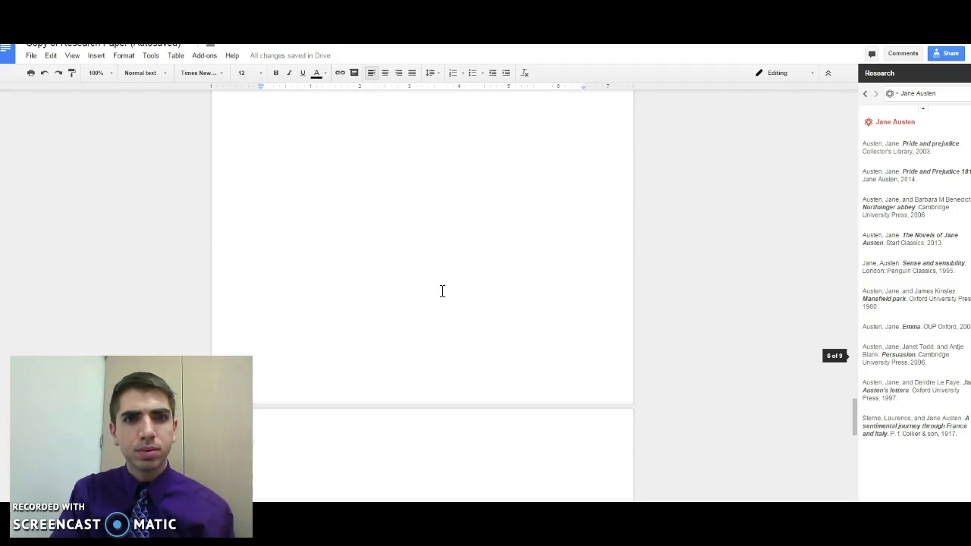
scroll(443, 290, "down", 20)
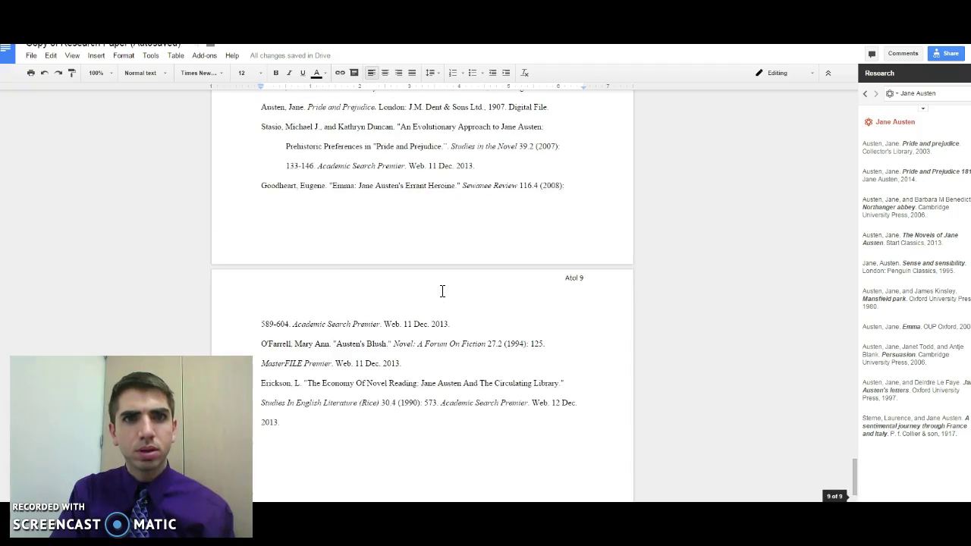
scroll(442, 291, "up", 2)
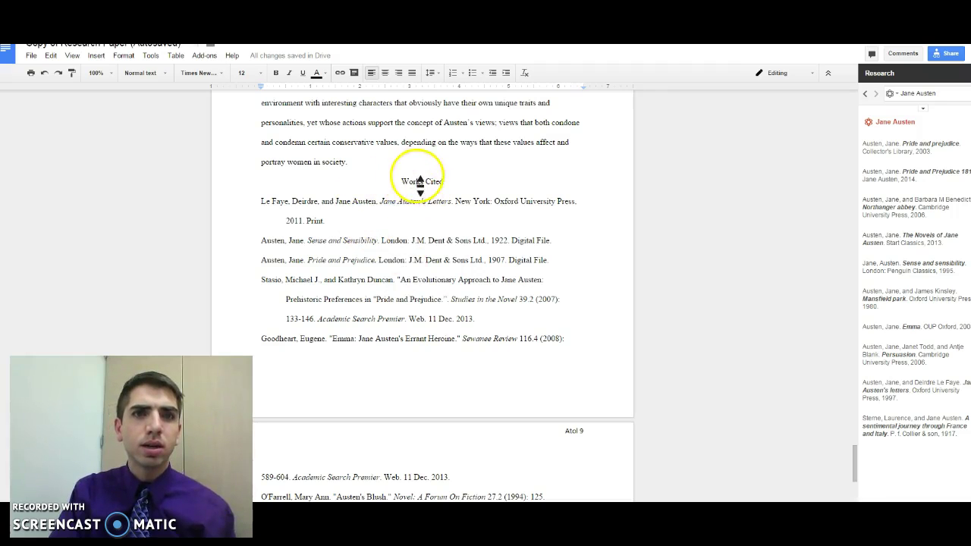
left_click_drag(402, 185, 546, 504)
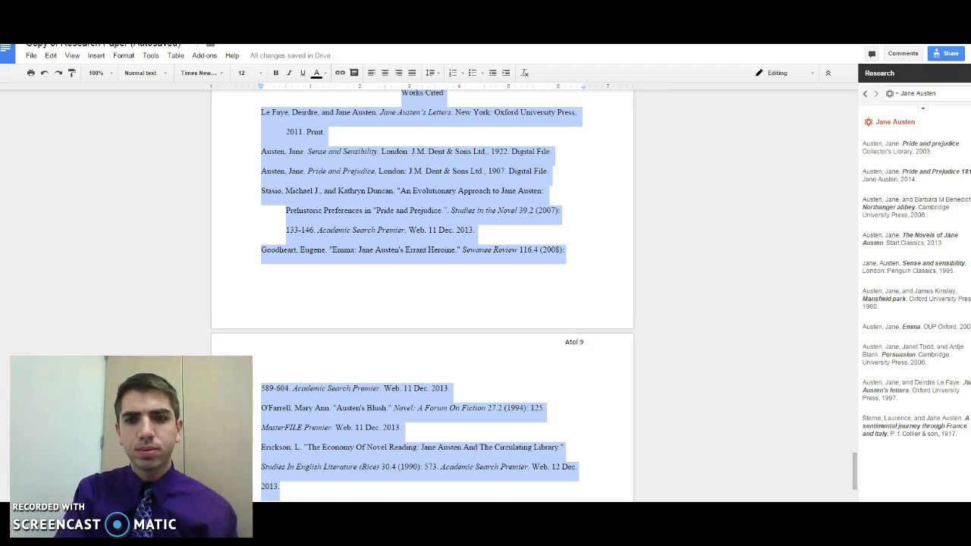
key("BackSpace")
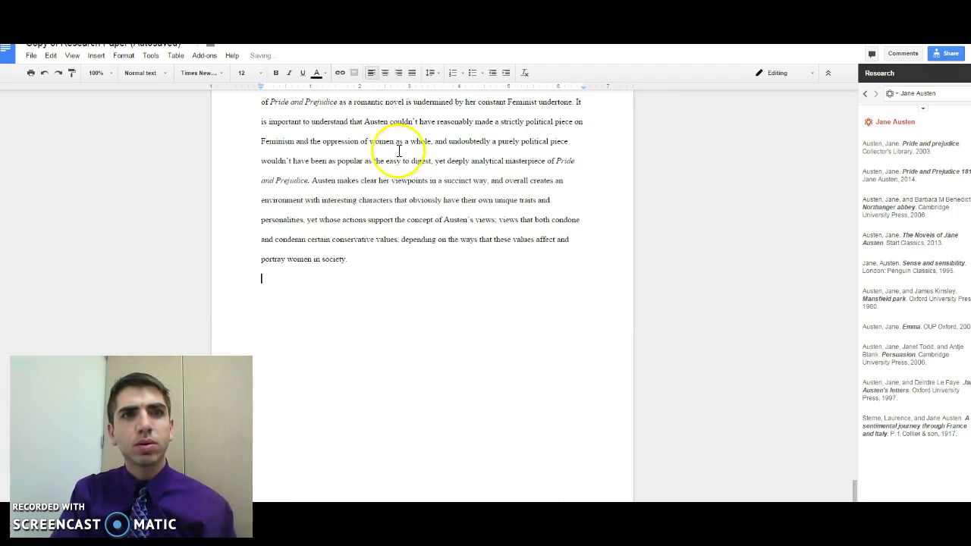
Step: Search the add-on store for 'easybib', install EasyBib Bibliography Creator, and allow its permissions
left_click(204, 58)
left_click(238, 94)
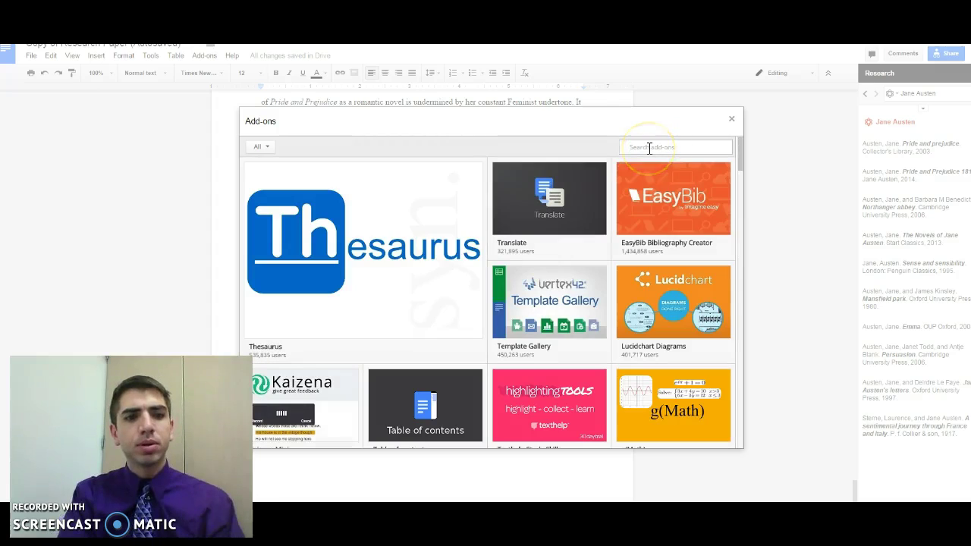
left_click(691, 125)
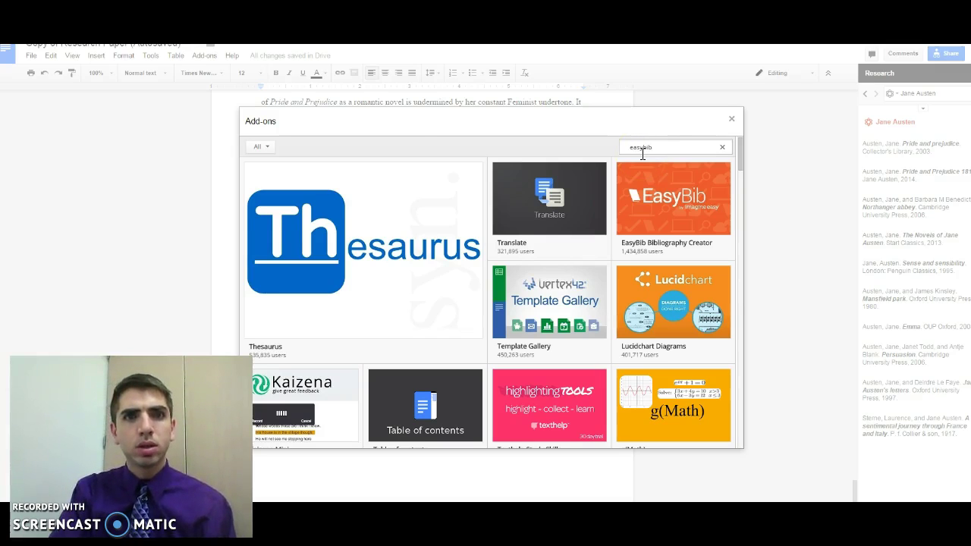
key("Return")
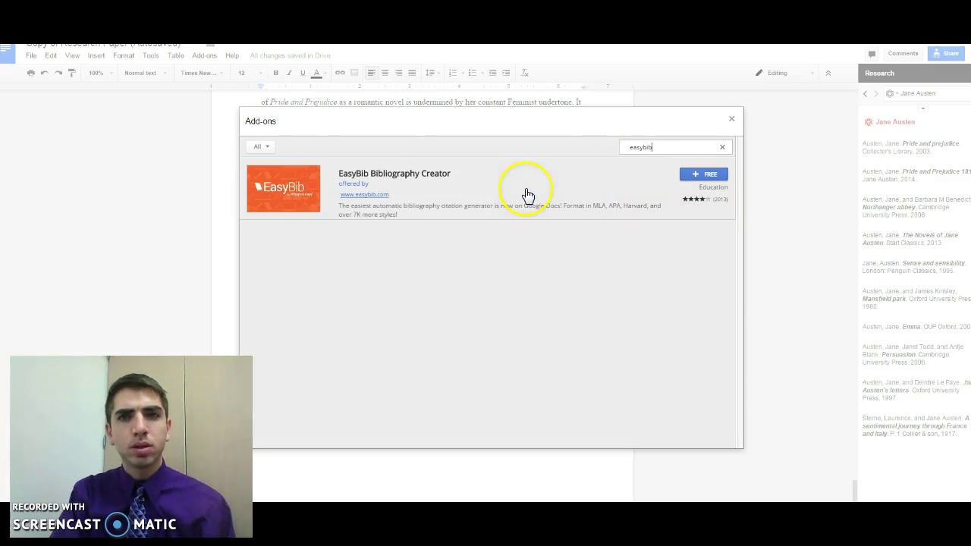
left_click(705, 187)
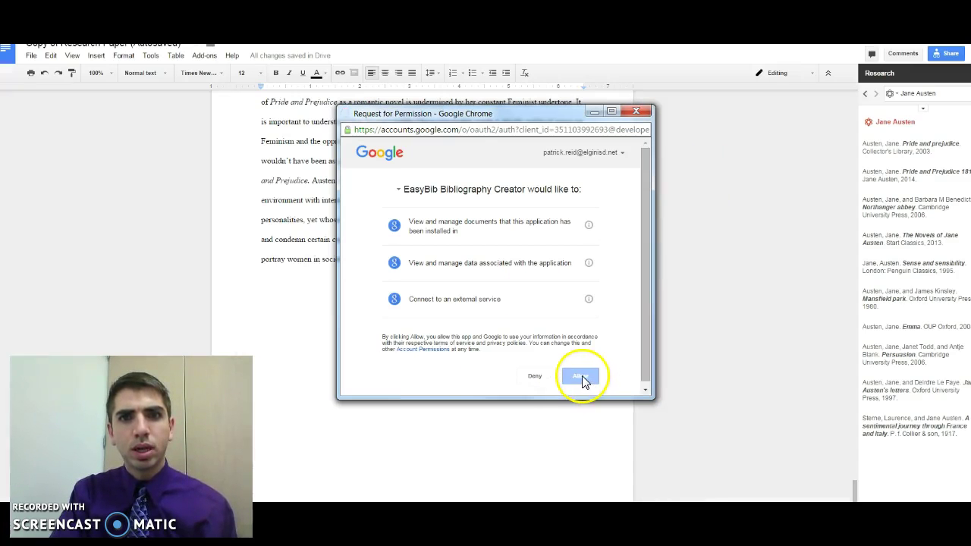
left_click(581, 377)
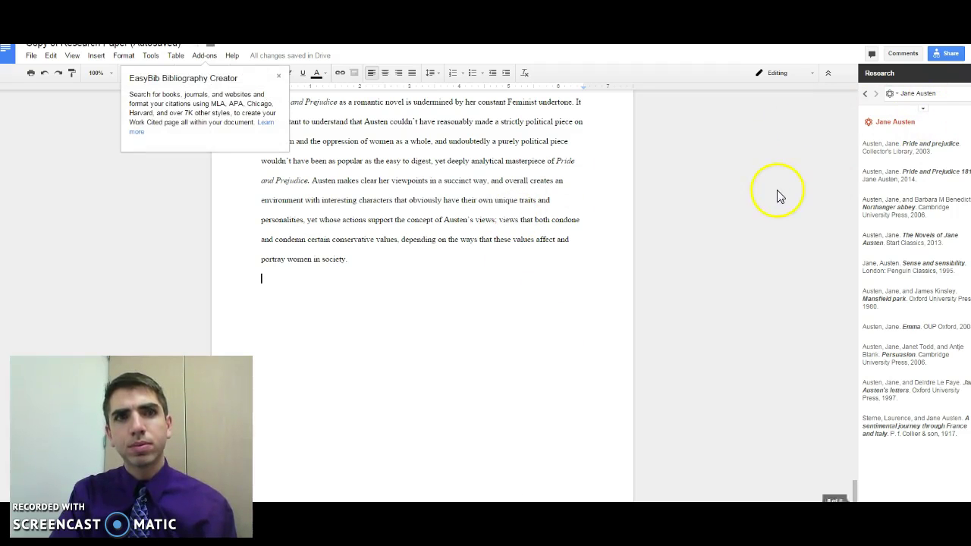
Step: Open EasyBib Bibliography Creator's Manage Bibliography sidebar
left_click(205, 55)
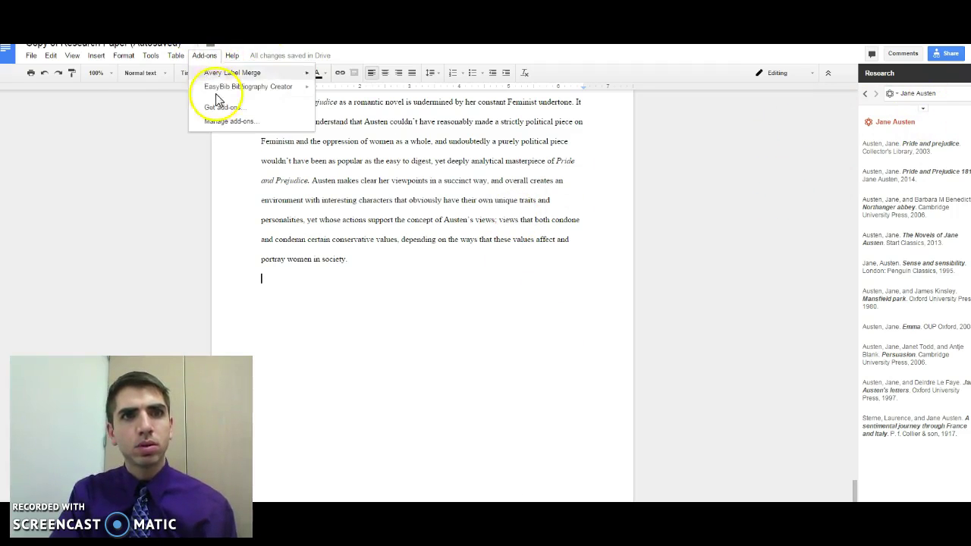
mouse_move(254, 88)
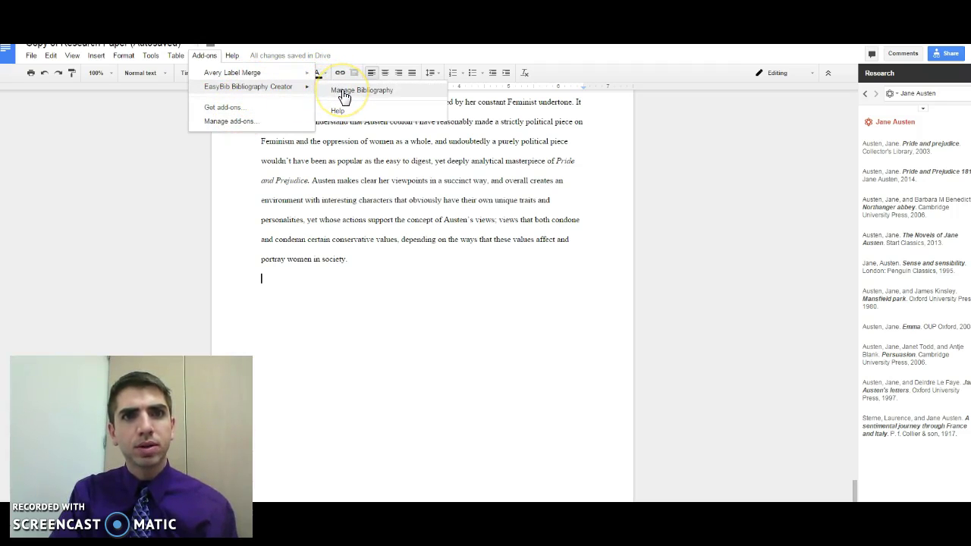
left_click(344, 91)
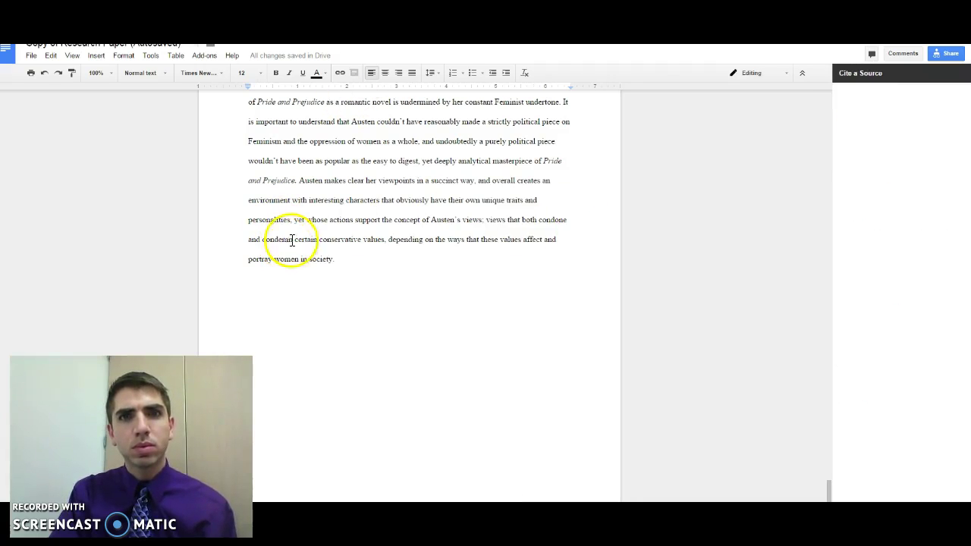
Step: Select the portrait's image URL in the first footnote on page 1
scroll(364, 235, "up", 10)
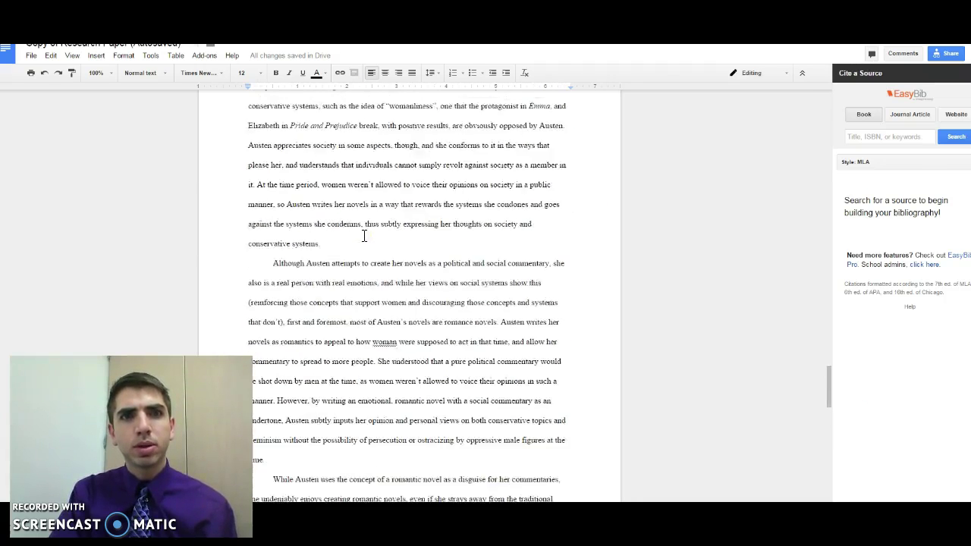
scroll(364, 235, "up", 20)
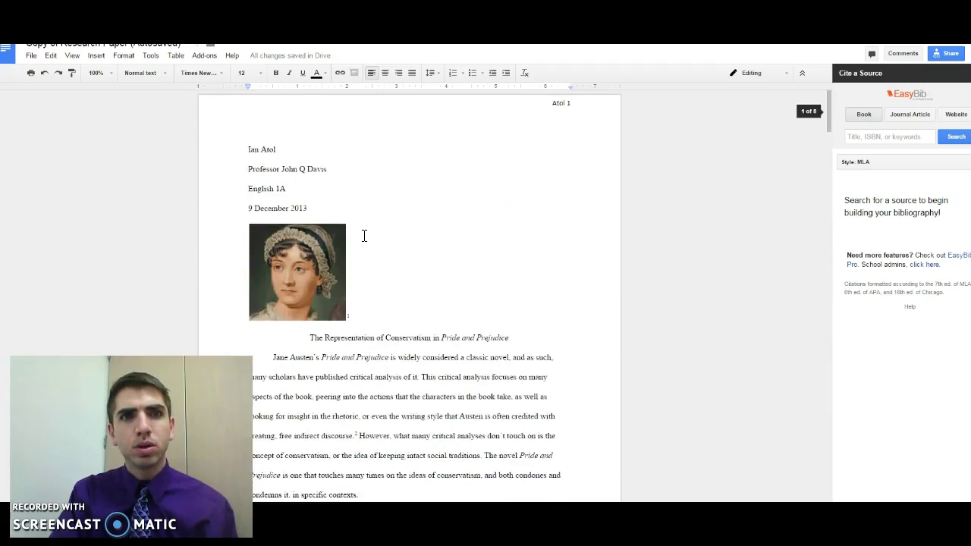
scroll(364, 235, "down", 15)
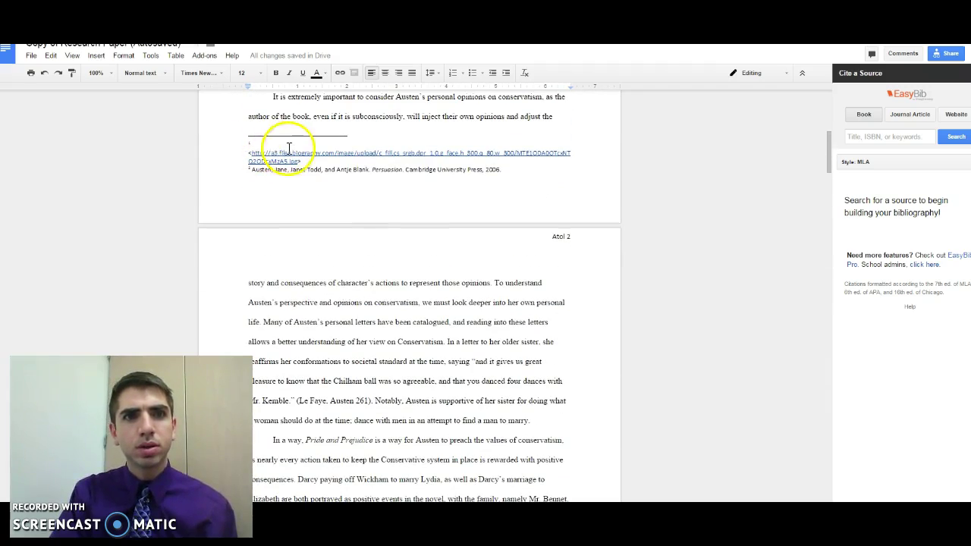
left_click_drag(301, 163, 252, 157)
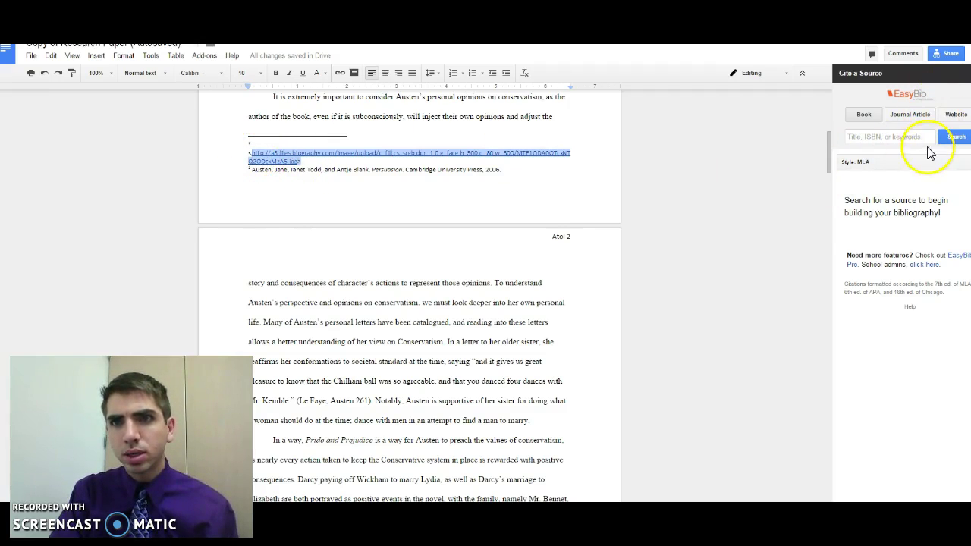
Step: Search EasyBib's Website tab for the pasted image link, which returns no results
left_click(957, 115)
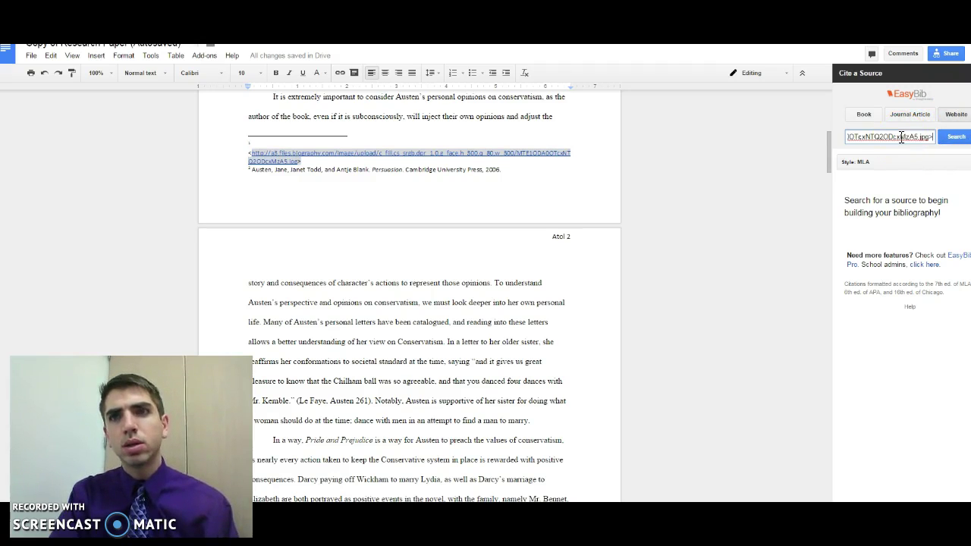
left_click(956, 137)
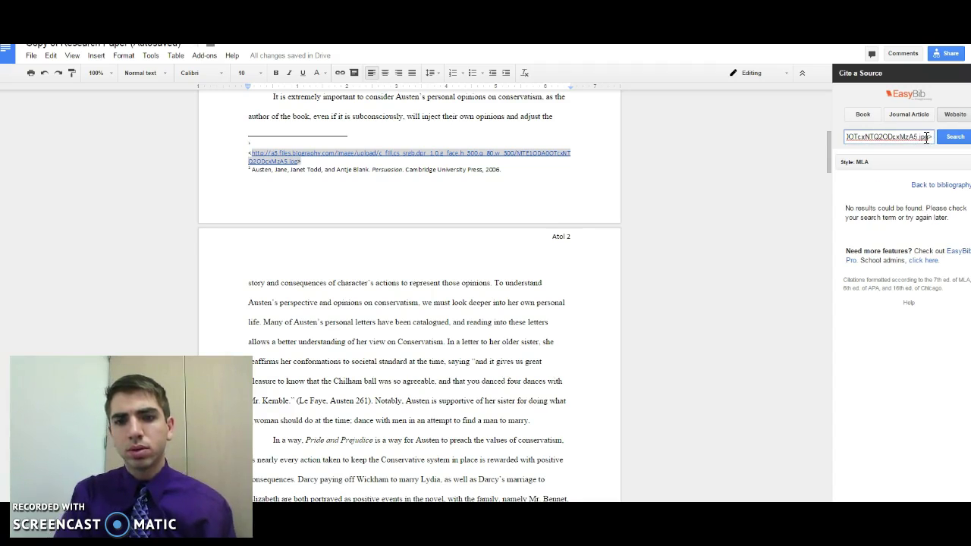
left_click(958, 137)
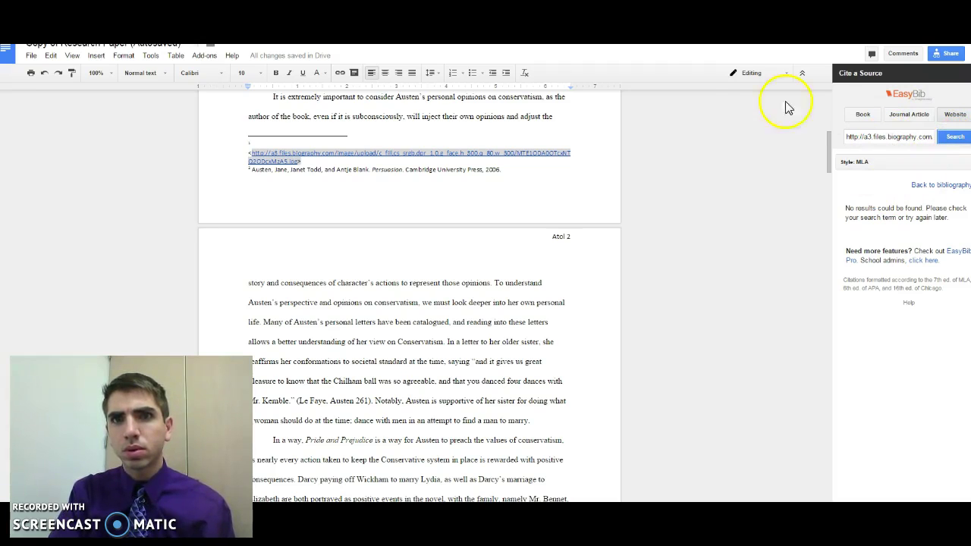
Step: Italicize the title Persuasion in the second footnote
left_click(502, 170)
left_click_drag(502, 170, 249, 173)
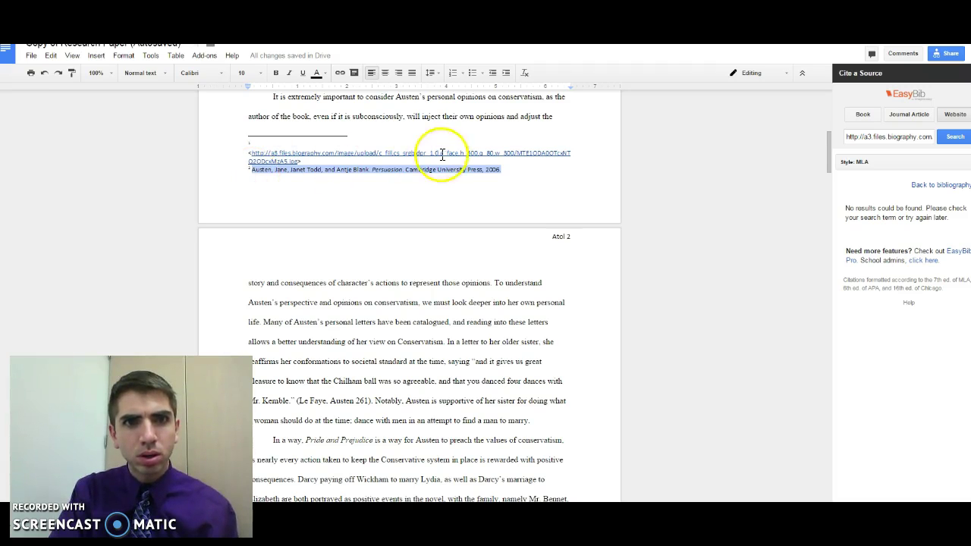
left_click(406, 170)
mouse_move(401, 169)
left_mouse_down()
mouse_move(358, 173)
mouse_move(396, 177)
mouse_move(406, 169)
mouse_move(303, 173)
mouse_move(390, 171)
left_mouse_up()
key("ctrl+i")
left_click(395, 170)
key("ctrl+a")
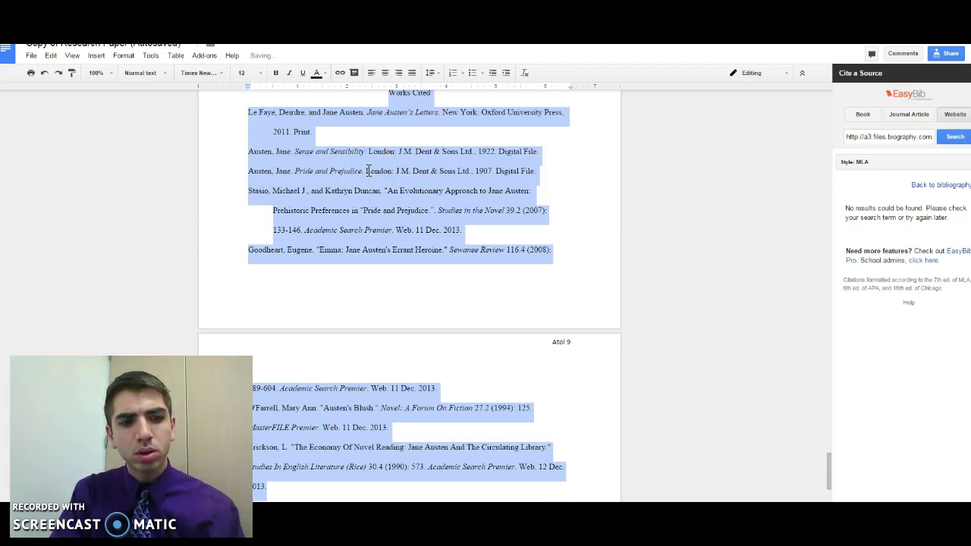
left_click(45, 73)
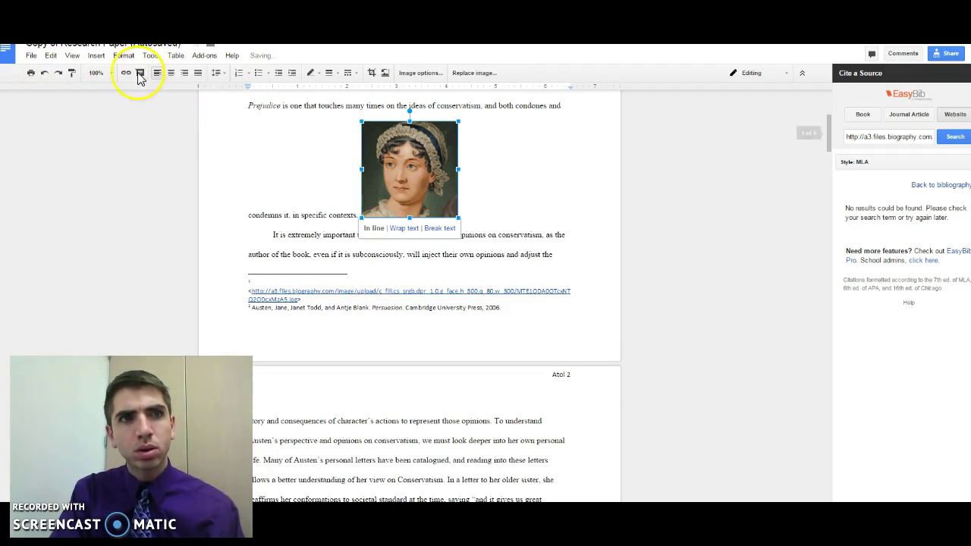
left_click(58, 76)
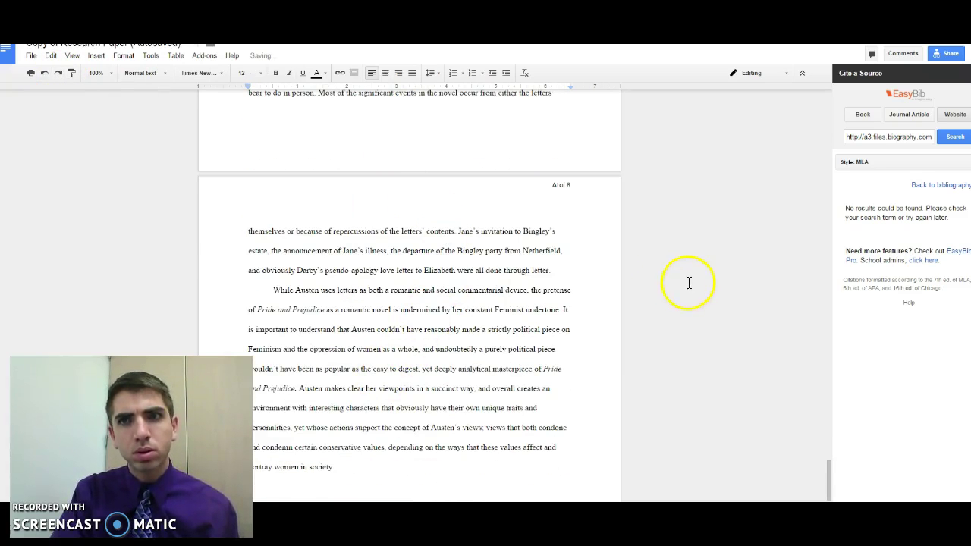
Step: Select Persuasion in the second footnote and search for it under EasyBib's Book tab
scroll(515, 190, "down", 3)
scroll(515, 191, "up", 10)
scroll(516, 190, "up", 20)
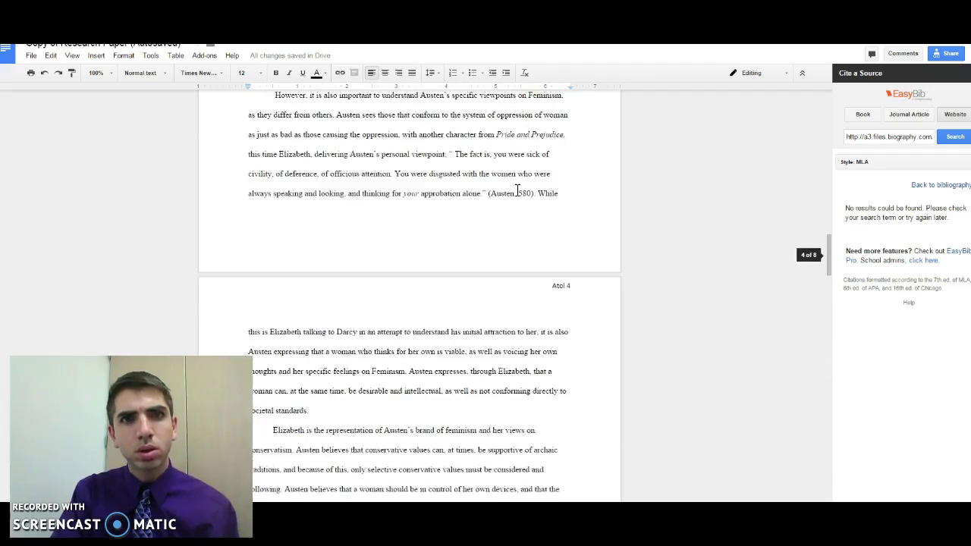
scroll(516, 190, "up", 12)
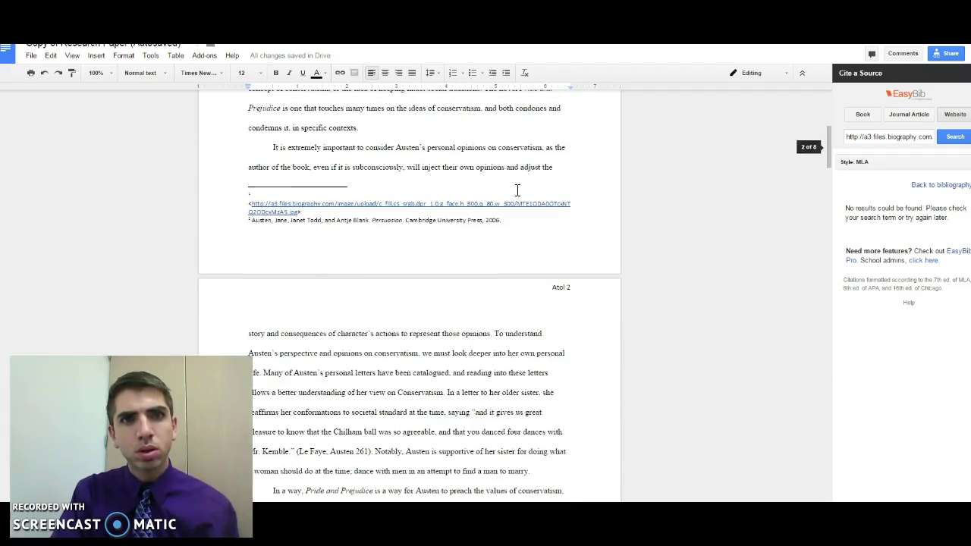
left_click(492, 211)
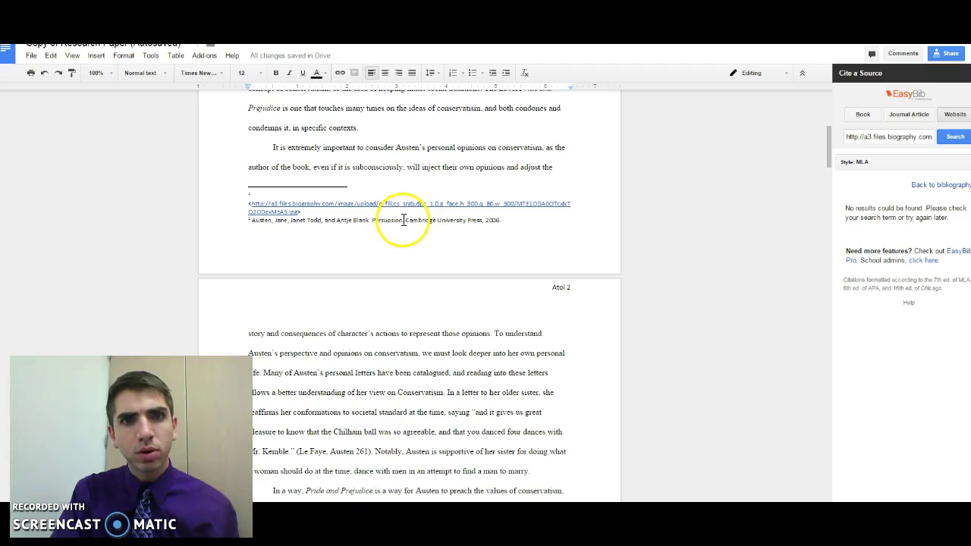
left_click_drag(396, 220, 370, 221)
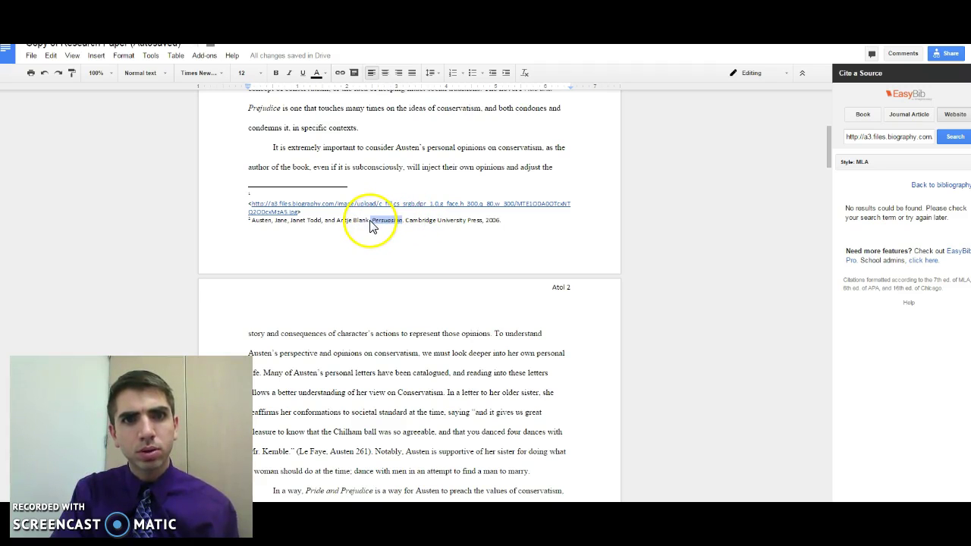
left_click(866, 115)
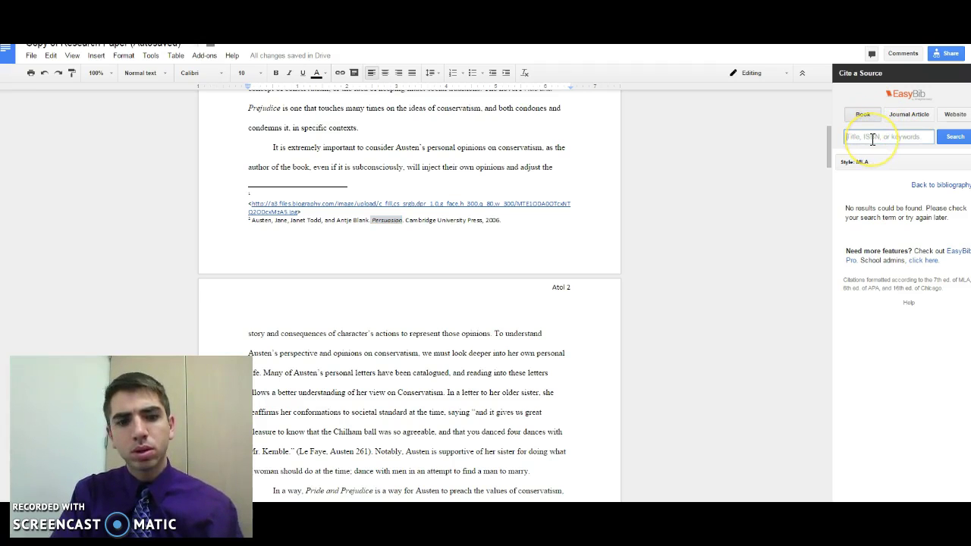
left_click(956, 138)
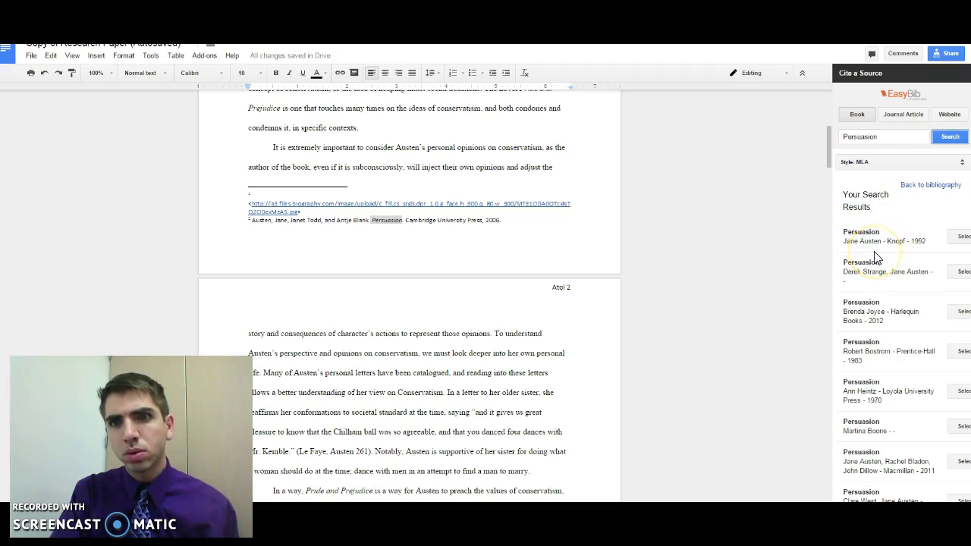
Step: Add the Jane Austen in Context (Cambridge UP, 2005) result to the EasyBib bibliography
scroll(876, 258, "down", 2)
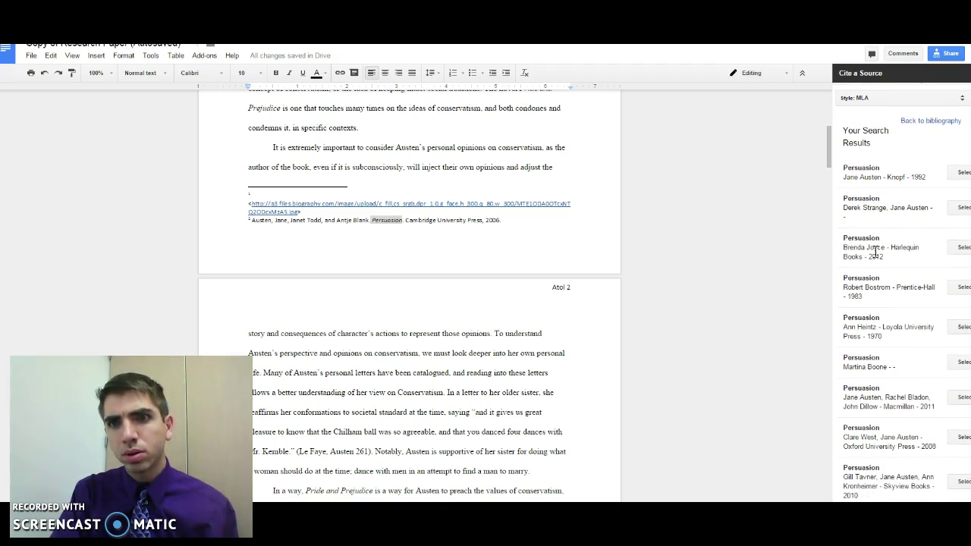
scroll(876, 252, "down", 4)
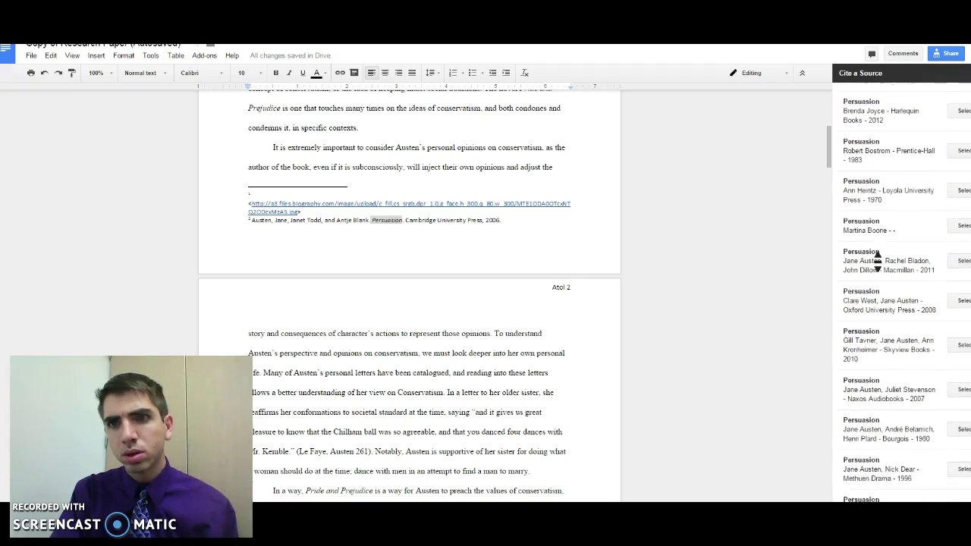
scroll(877, 261, "down", 1)
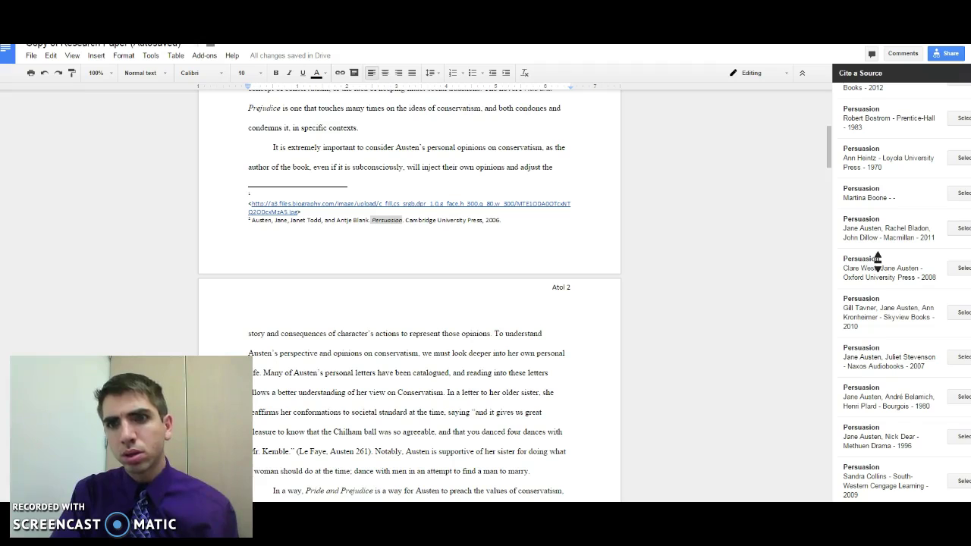
scroll(877, 262, "down", 2)
scroll(876, 258, "up", 5)
scroll(876, 258, "up", 5)
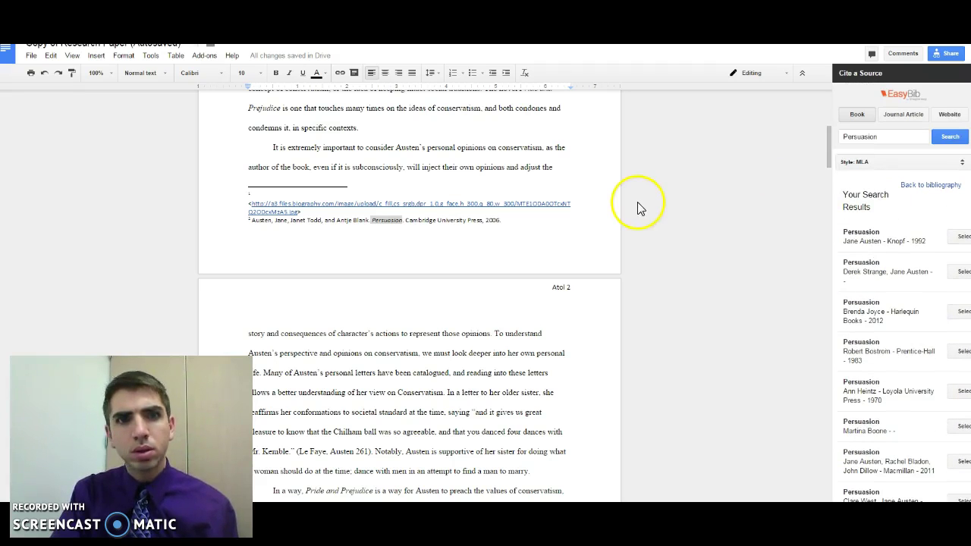
left_click_drag(251, 220, 402, 224)
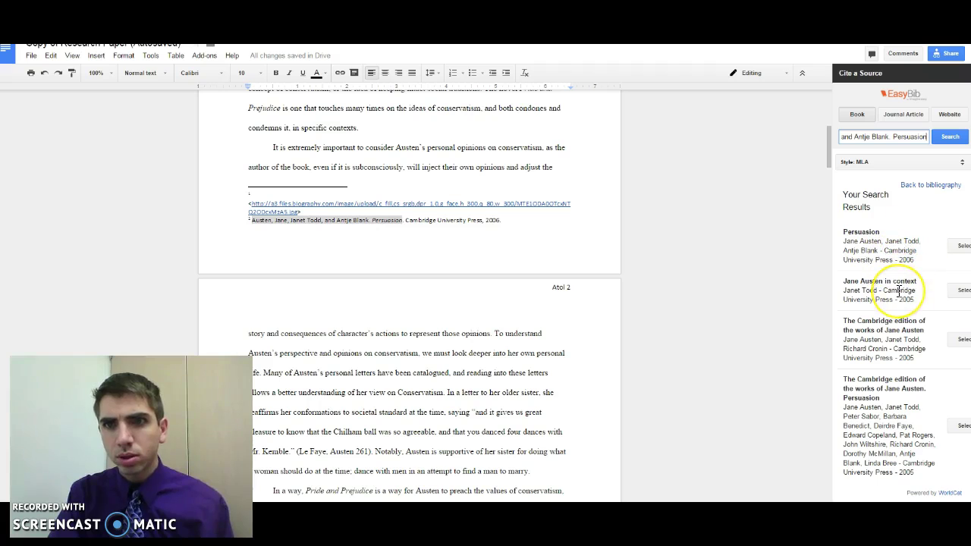
left_click(962, 296)
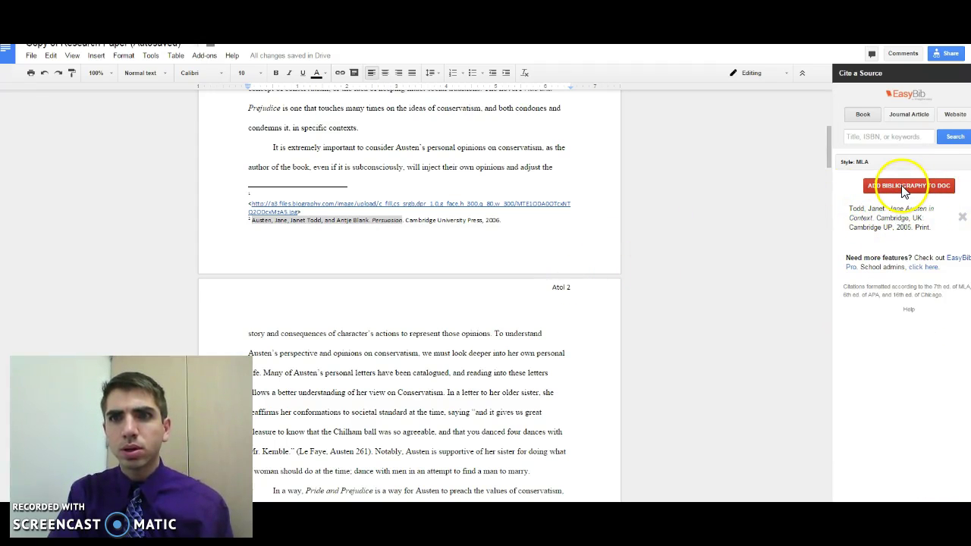
Step: Preview the Jane Austen in Context citation in Chicago style, then switch it back to MLA
left_click(961, 163)
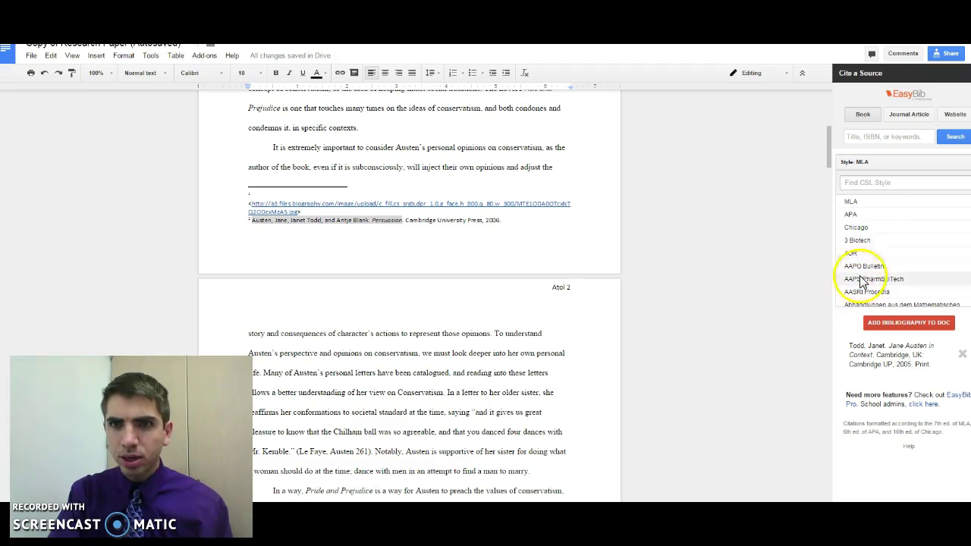
scroll(863, 287, "down", 3)
scroll(864, 277, "up", 3)
left_click(876, 232)
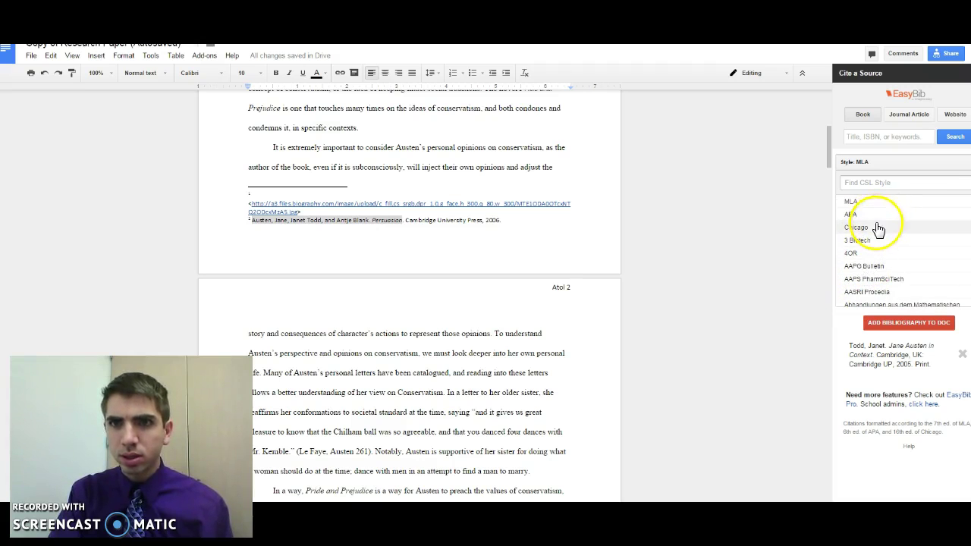
left_click(875, 214)
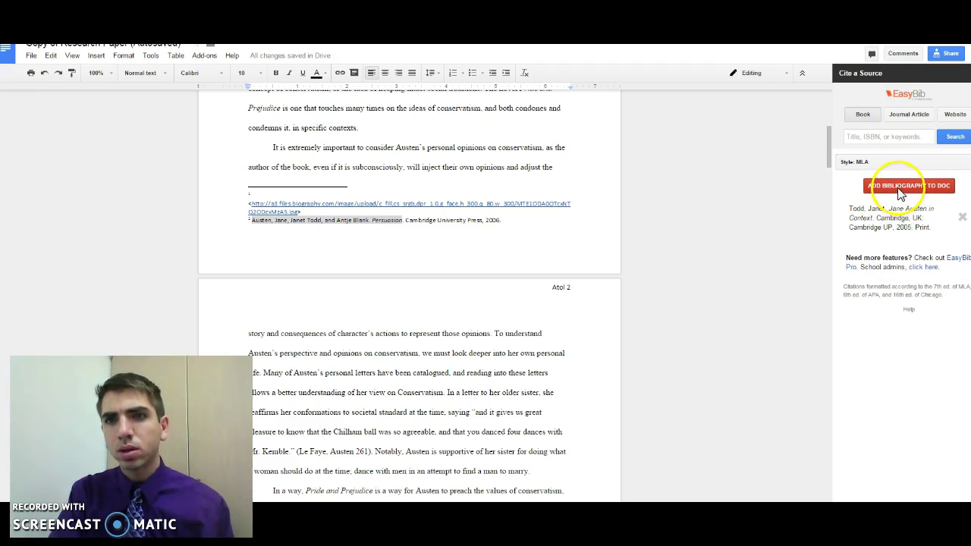
left_click(866, 164)
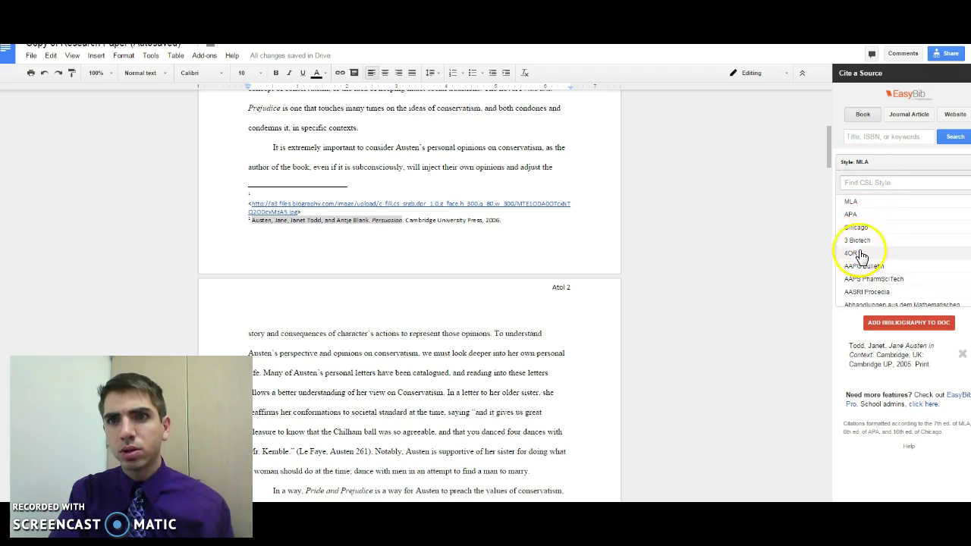
left_click(859, 227)
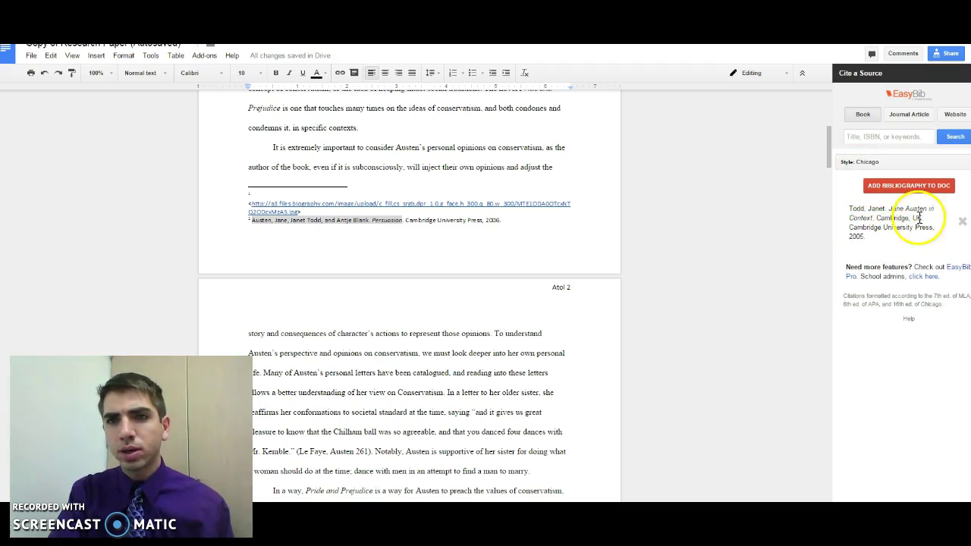
left_click(869, 162)
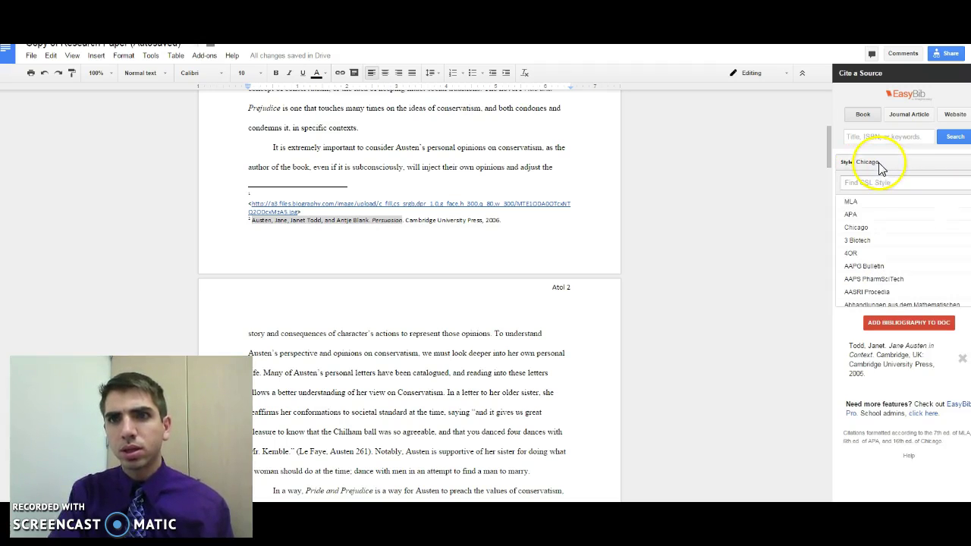
left_click(860, 203)
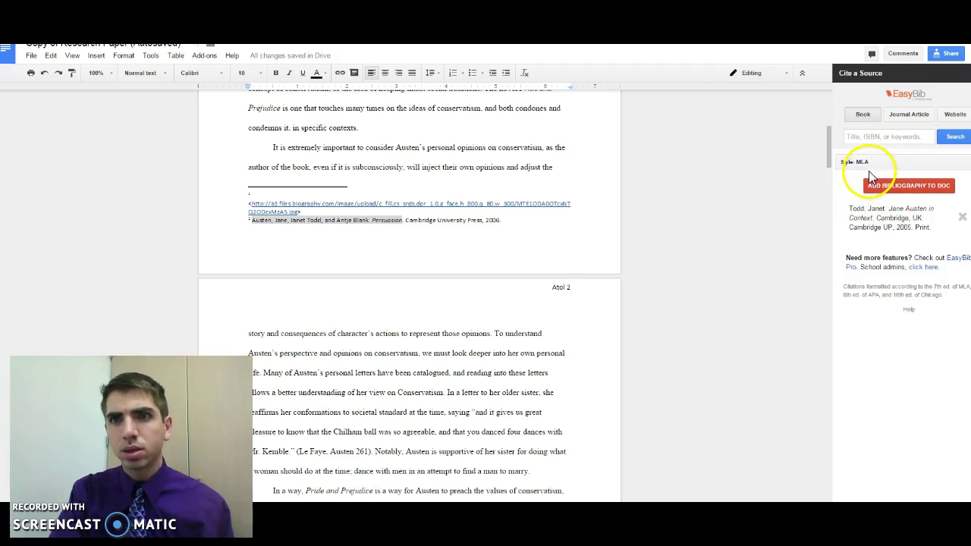
Step: Preview the citation in APA, return it to MLA, and insert the MLA bibliography into the paper
left_click(855, 161)
left_click(855, 215)
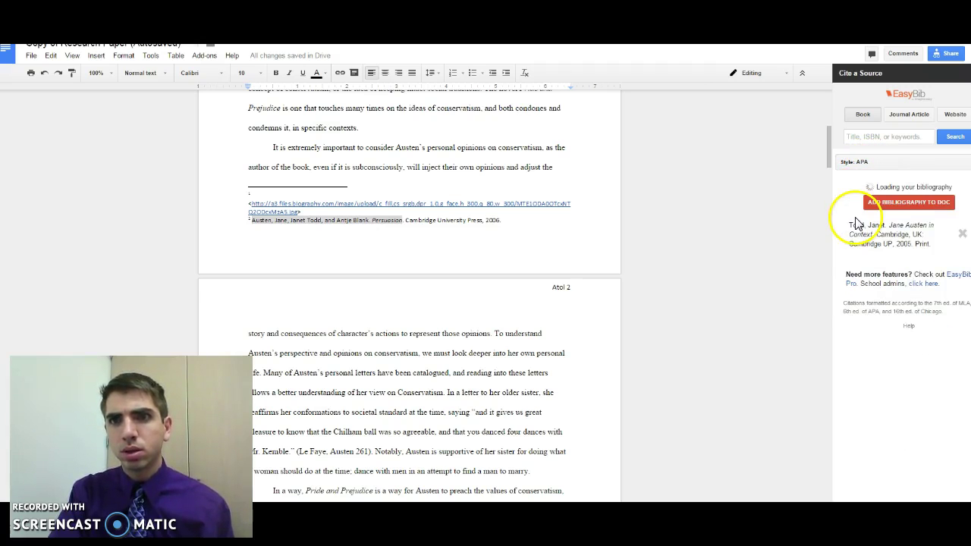
left_click(865, 162)
left_click(853, 204)
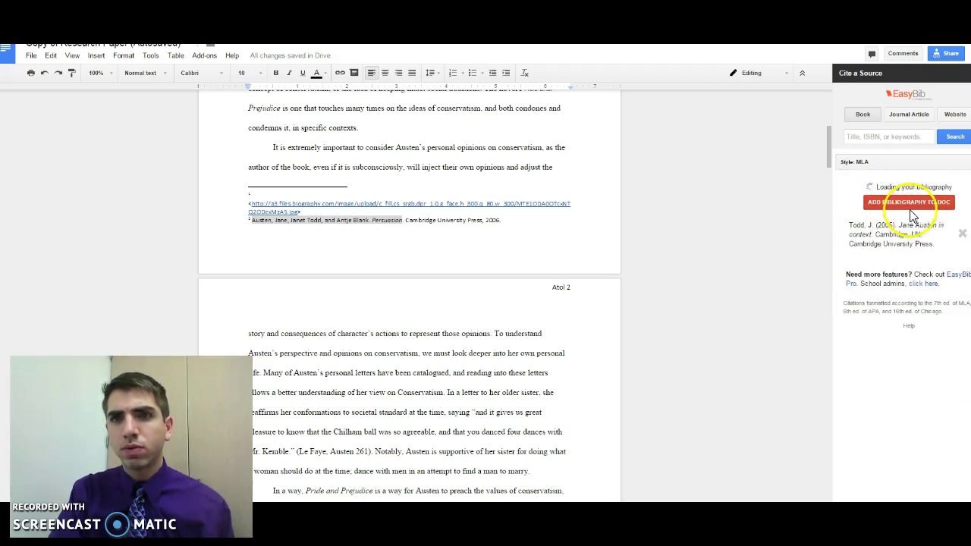
left_click(901, 187)
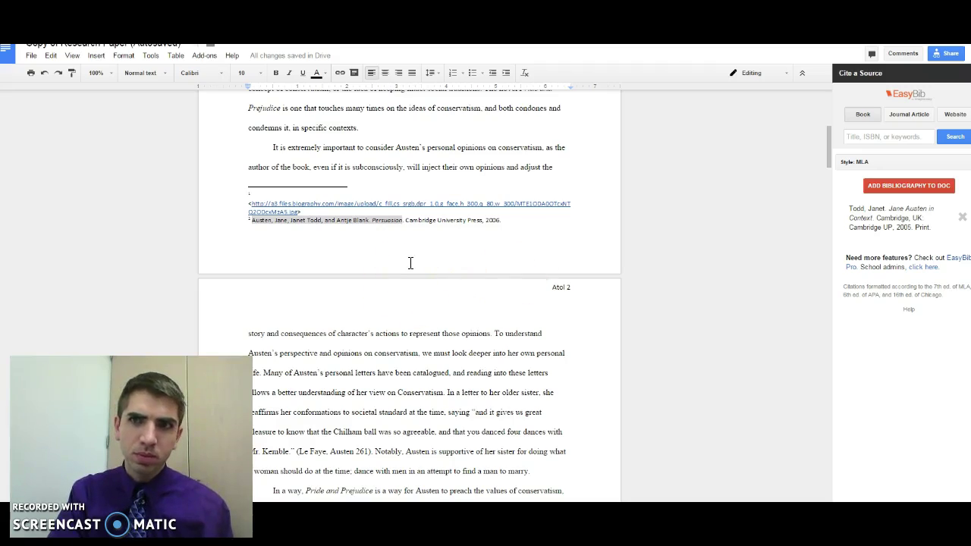
Step: Scroll to the new Works Cited entry at the paper's end, then browse the Add-ons menu
scroll(412, 258, "down", 20)
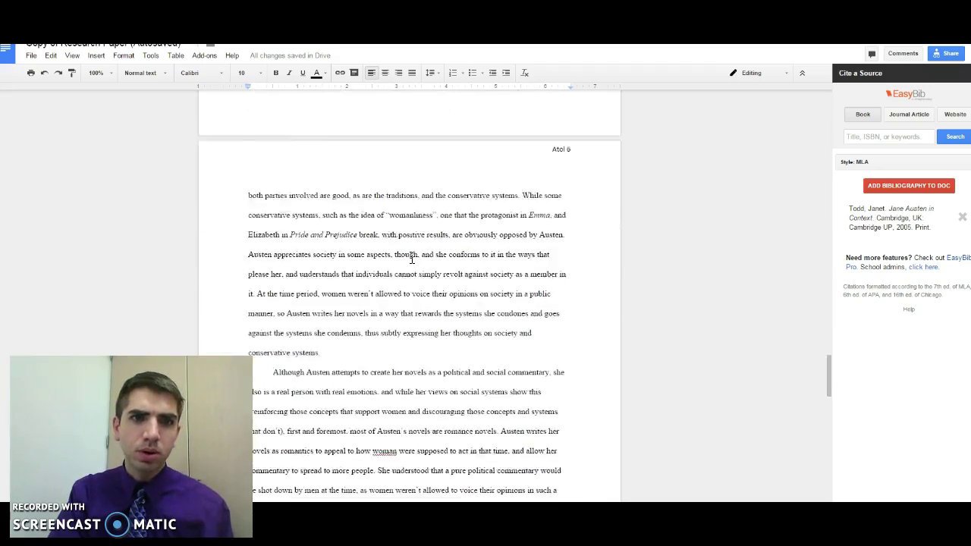
scroll(411, 258, "down", 10)
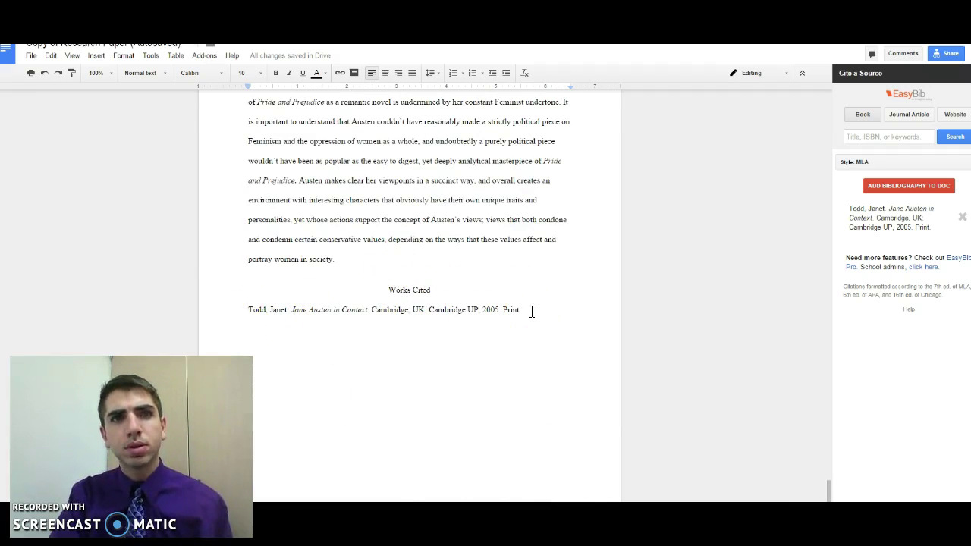
left_click(151, 56)
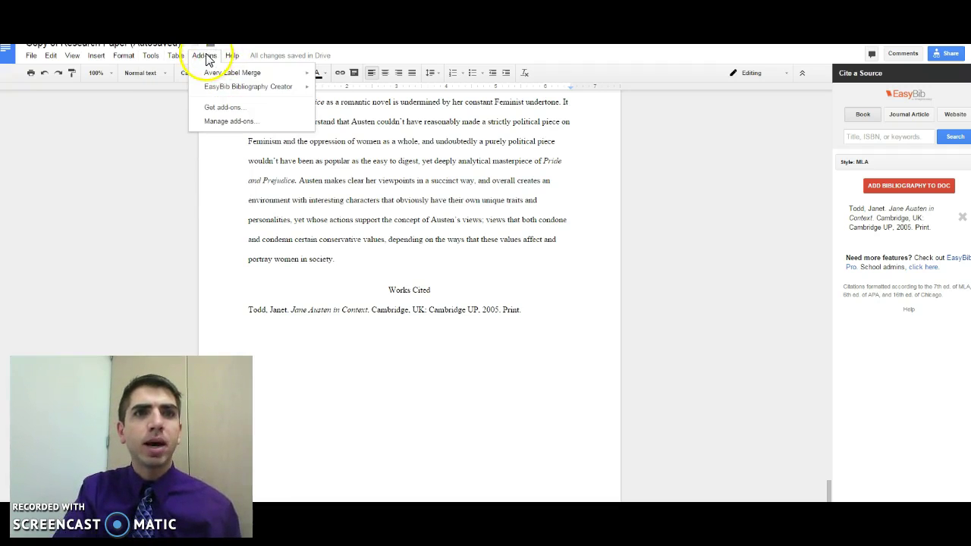
mouse_move(218, 91)
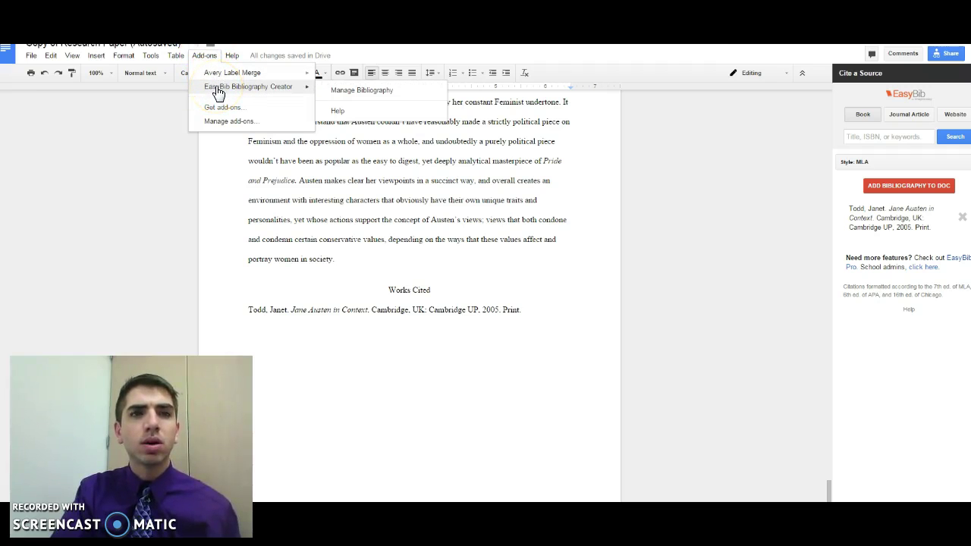